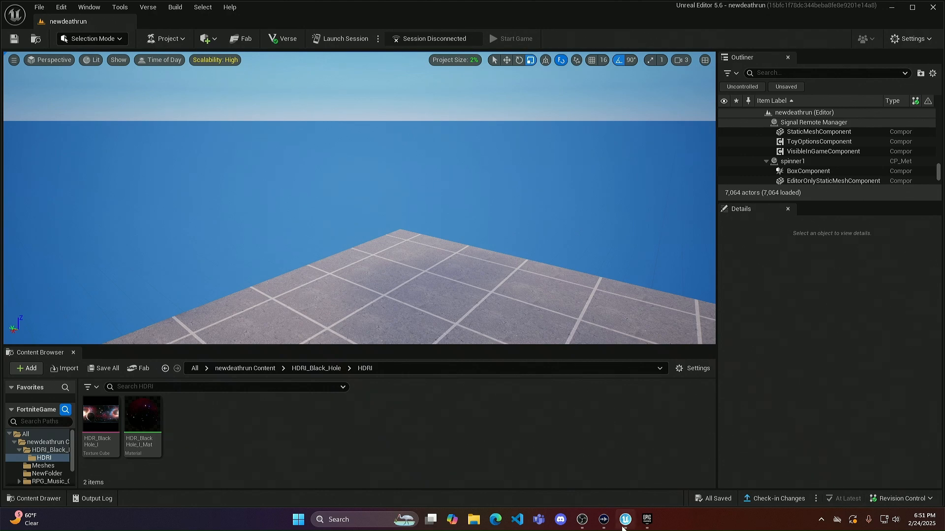
Step: Open the Fab store through the Epic Games Launcher, search it for "hdri" and browse the listings
{"action": "mouse_move", "coordinate": [624, 525]}
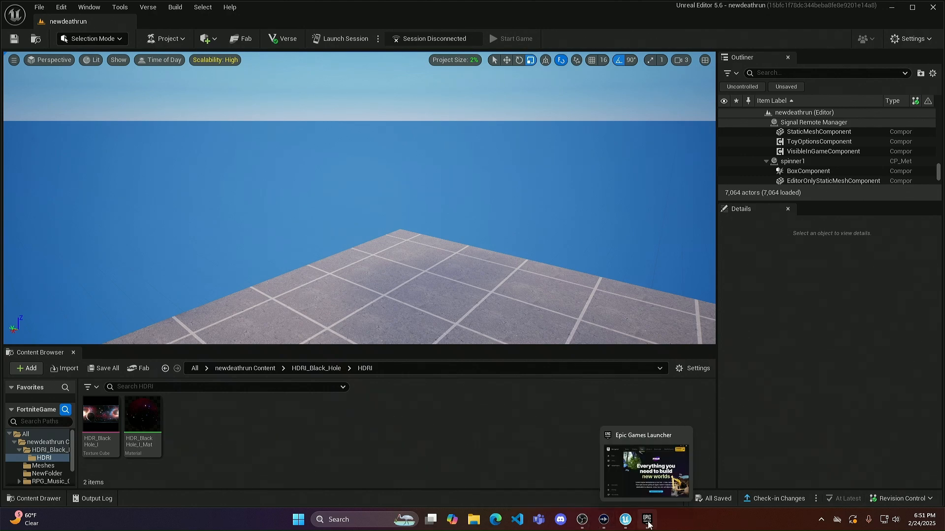
{"action": "left_click", "coordinate": [647, 520]}
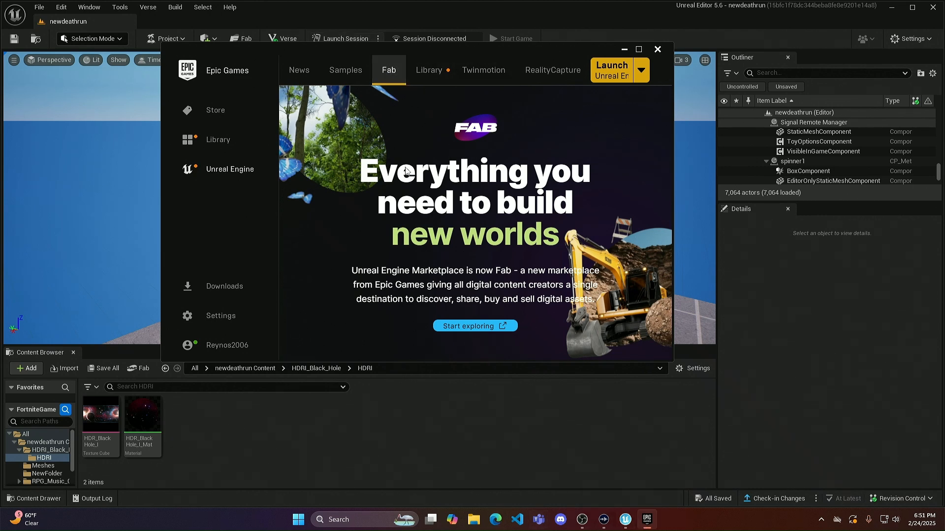
{"action": "left_click", "coordinate": [474, 327]}
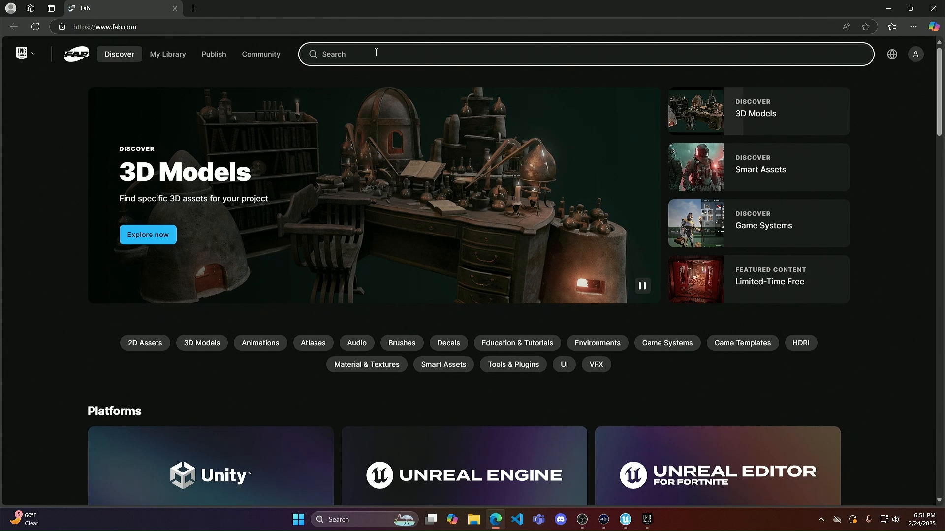
{"action": "left_click", "coordinate": [376, 53]}
{"action": "type", "text": "hdri"}
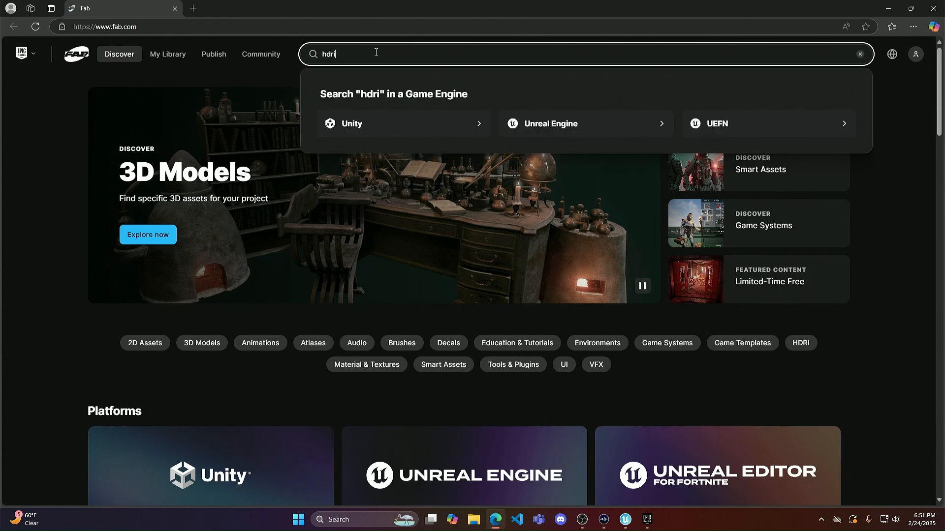
{"action": "key", "text": "Return"}
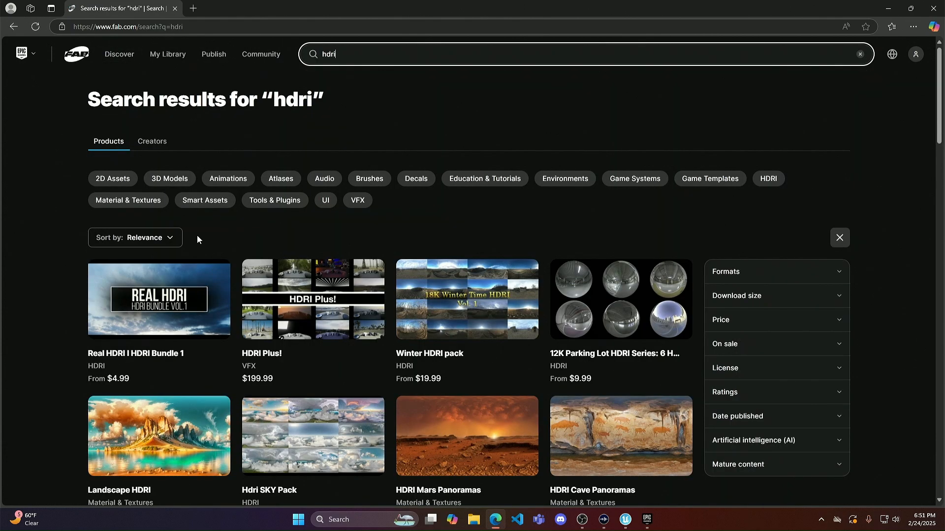
{"action": "scroll", "coordinate": [197, 240], "scroll_direction": "down", "scroll_amount": 3}
{"action": "scroll", "coordinate": [605, 261], "scroll_direction": "down", "scroll_amount": 4}
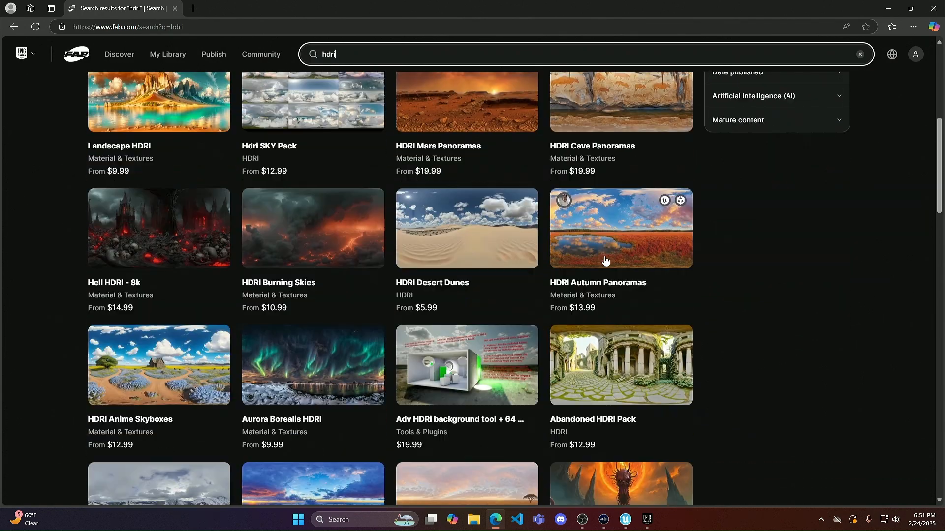
{"action": "scroll", "coordinate": [451, 295], "scroll_direction": "down", "scroll_amount": 5}
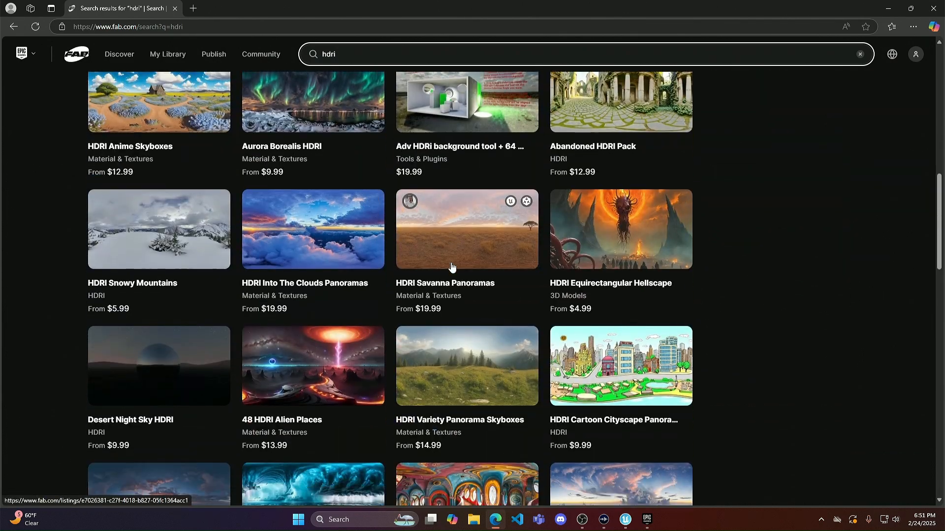
{"action": "scroll", "coordinate": [451, 267], "scroll_direction": "down", "scroll_amount": 5}
{"action": "scroll", "coordinate": [468, 227], "scroll_direction": "down", "scroll_amount": 5}
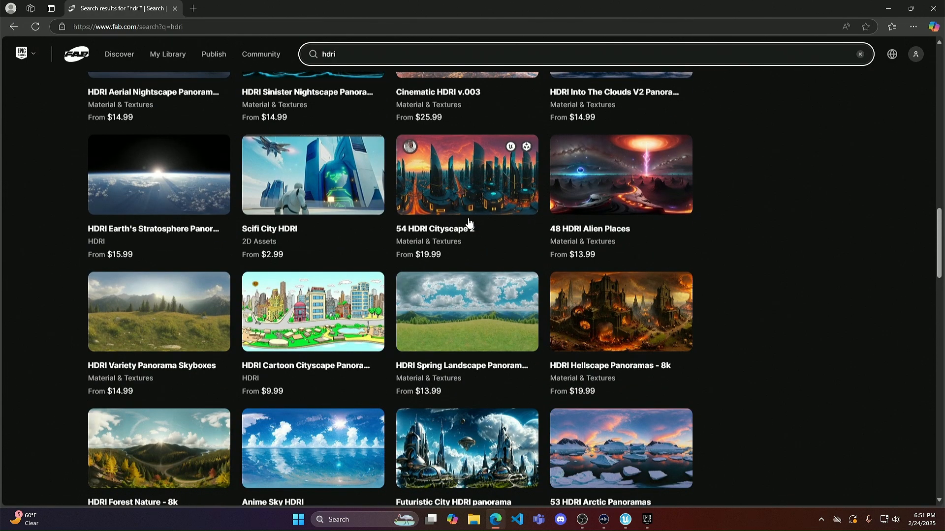
{"action": "scroll", "coordinate": [518, 311], "scroll_direction": "down", "scroll_amount": 2}
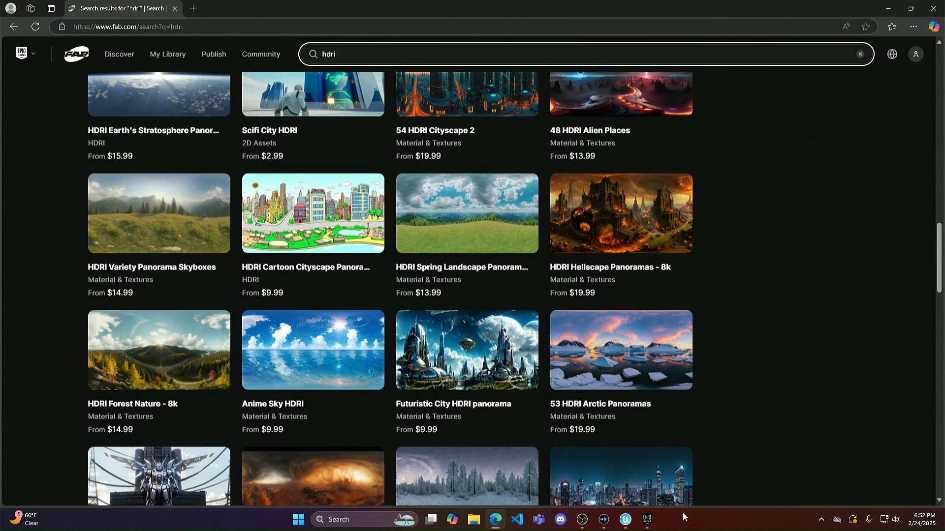
Step: Switch back to Unreal Editor and create a new material in the HDRI folder, keeping its default name
{"action": "left_click", "coordinate": [627, 525]}
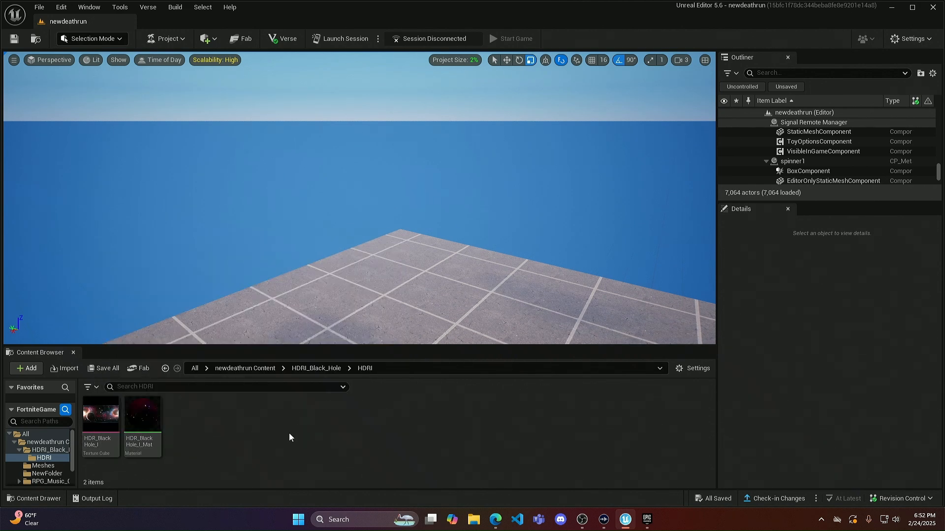
{"action": "right_click", "coordinate": [199, 416]}
{"action": "mouse_move", "coordinate": [246, 331]}
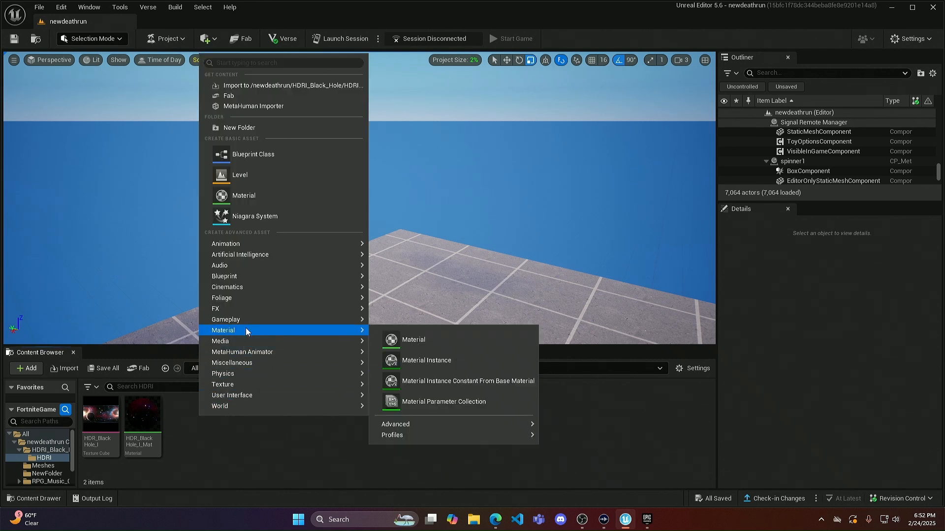
{"action": "left_click", "coordinate": [409, 339]}
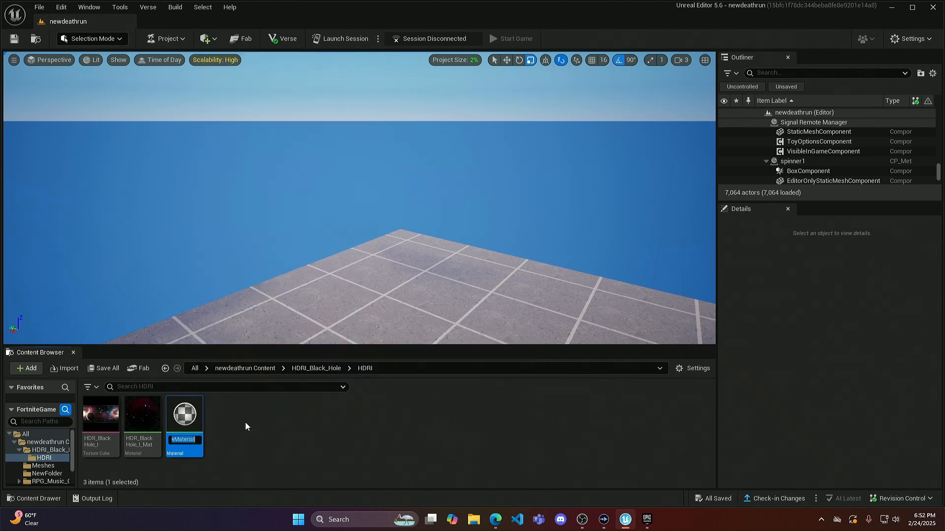
{"action": "key", "text": "Return"}
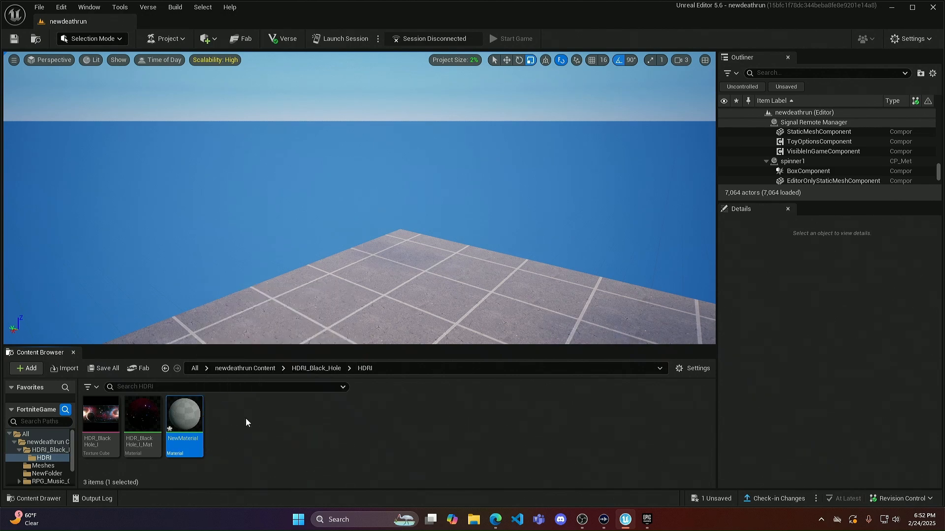
Step: Open the new material for editing and add a TextureSample node beside the main material node
{"action": "double_click", "coordinate": [184, 421]}
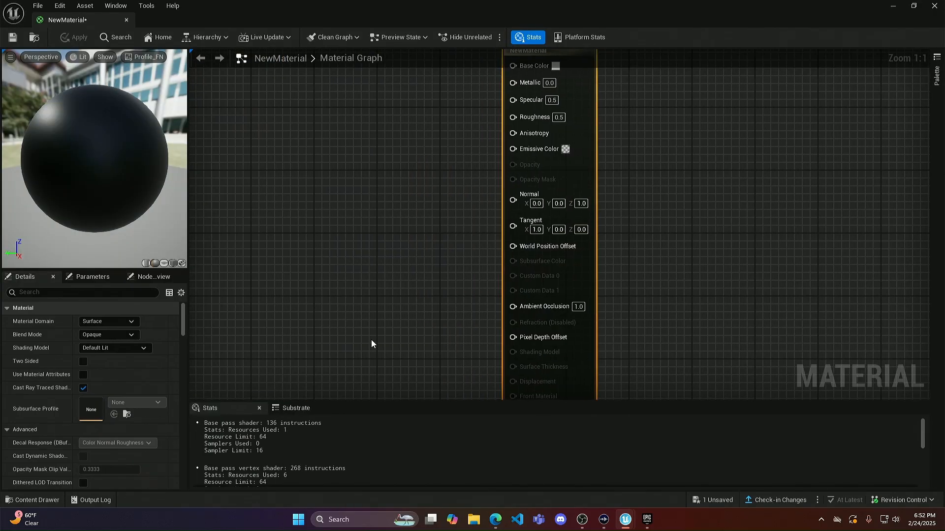
{"action": "scroll", "coordinate": [572, 217], "scroll_direction": "down", "scroll_amount": 5}
{"action": "right_click", "coordinate": [447, 152]}
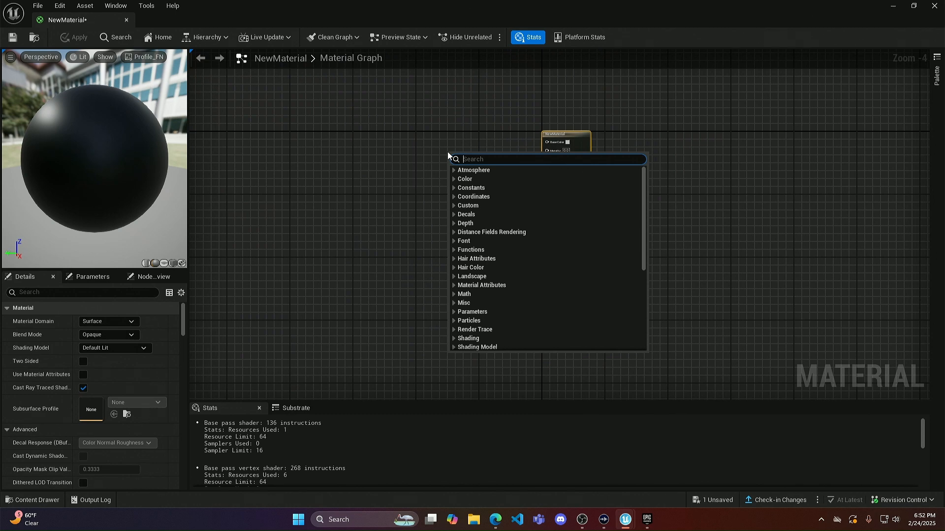
{"action": "type", "text": "text"}
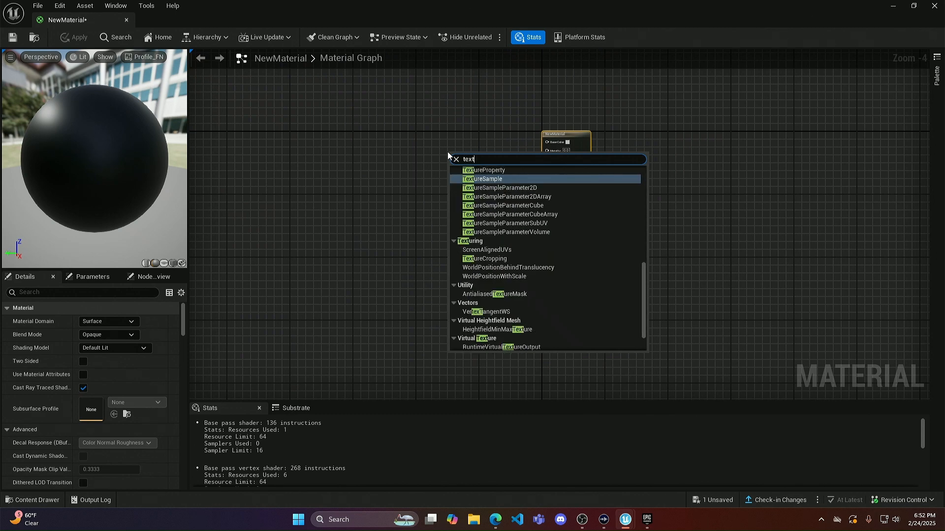
{"action": "left_click", "coordinate": [492, 181]}
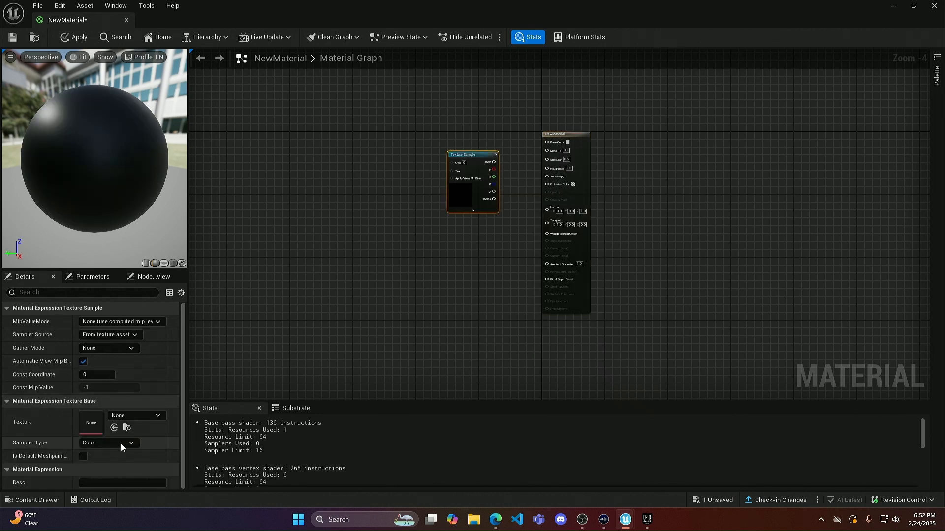
Step: Assign the black hole texture cube from HDRI_Black_Hole/HDRI to the Texture Sample node and connect its RGB output to Emissive Color
{"action": "left_click", "coordinate": [31, 500]}
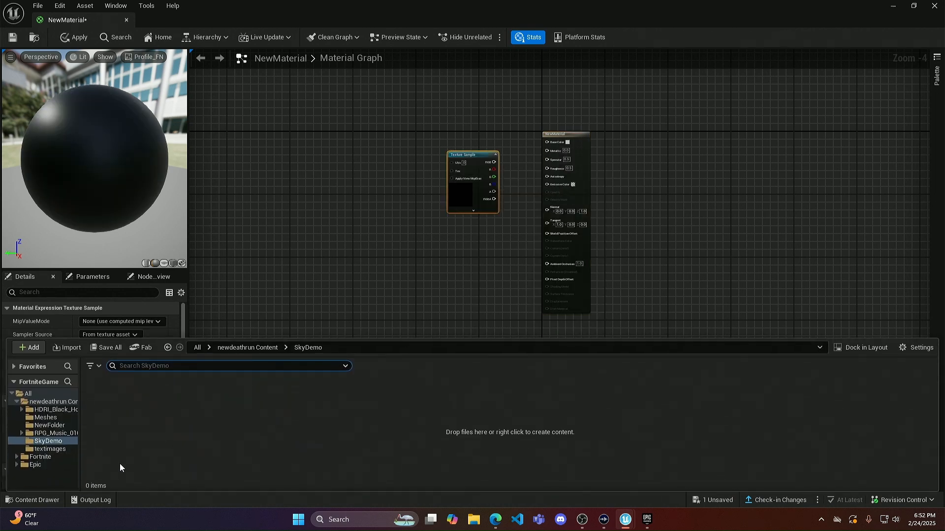
{"action": "left_click", "coordinate": [52, 410]}
{"action": "double_click", "coordinate": [105, 396]}
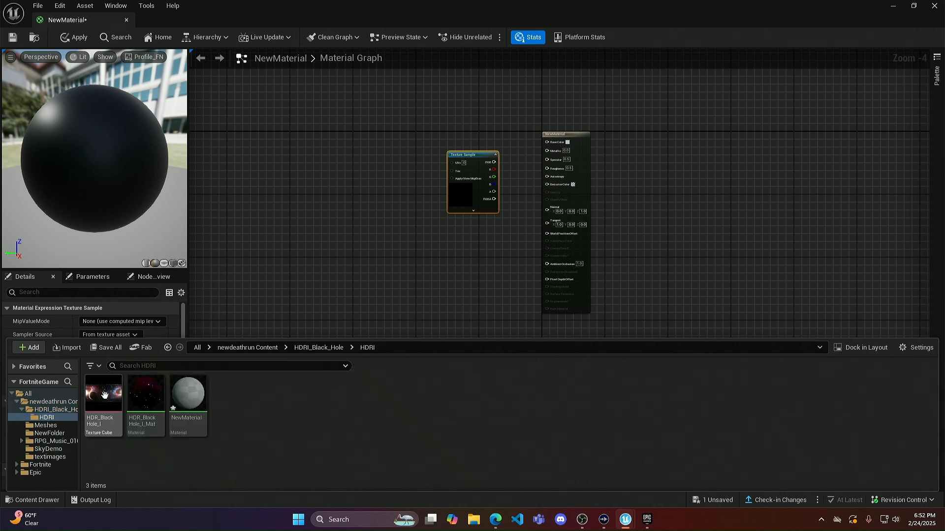
{"action": "left_click", "coordinate": [98, 390]}
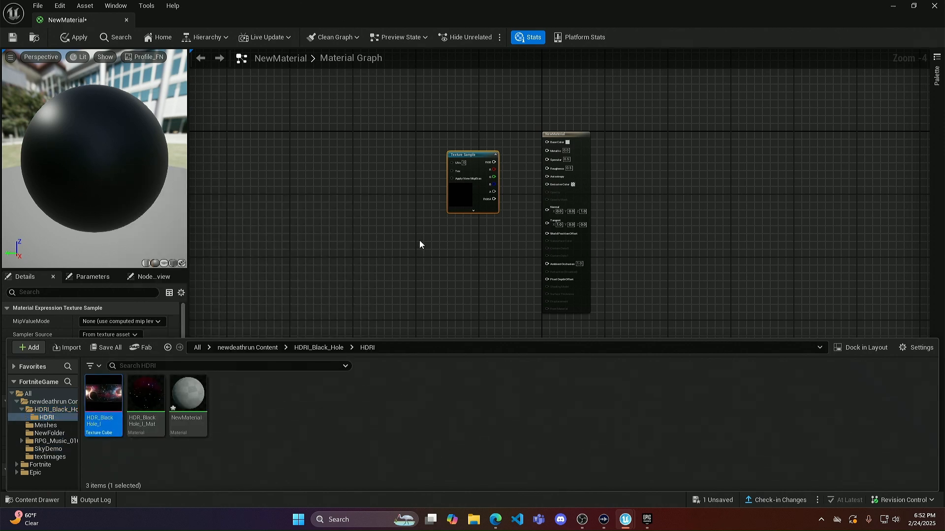
{"action": "left_click", "coordinate": [468, 183]}
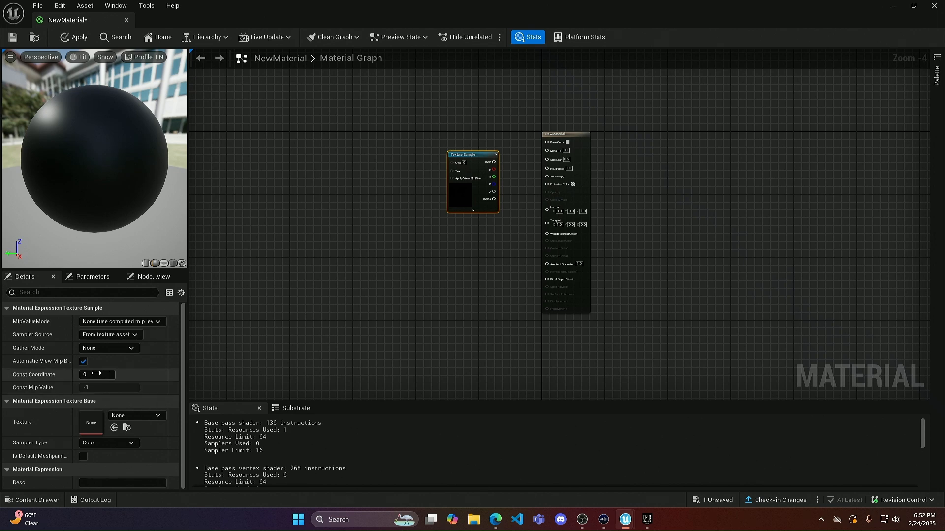
{"action": "left_click", "coordinate": [113, 429]}
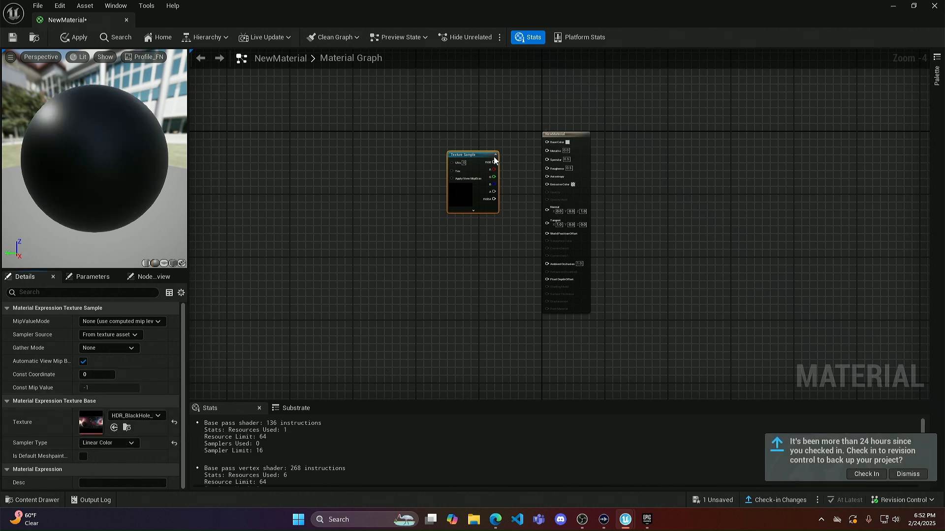
{"action": "left_click_drag", "start_coordinate": [494, 162], "coordinate": [546, 184]}
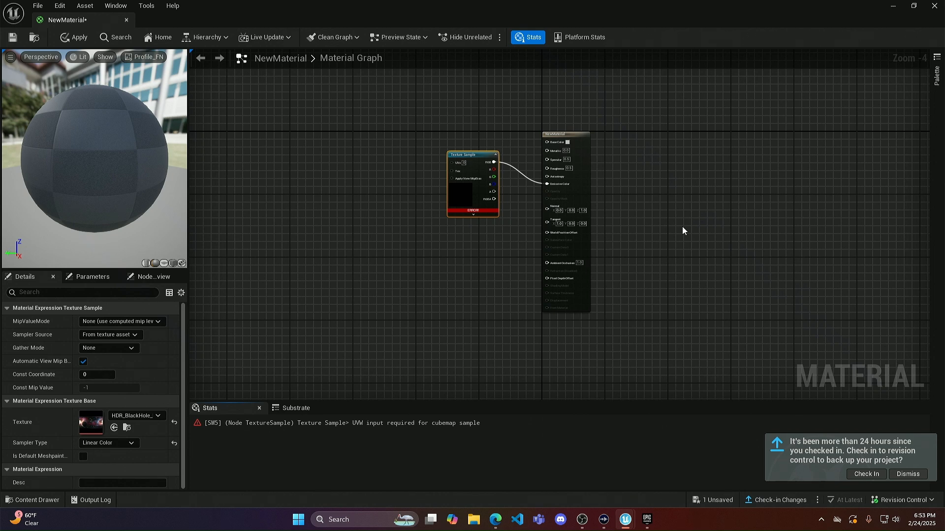
Step: Add a ReflectionVectorWS node and connect its output to the Texture Sample's UVs input
{"action": "right_click", "coordinate": [376, 168]}
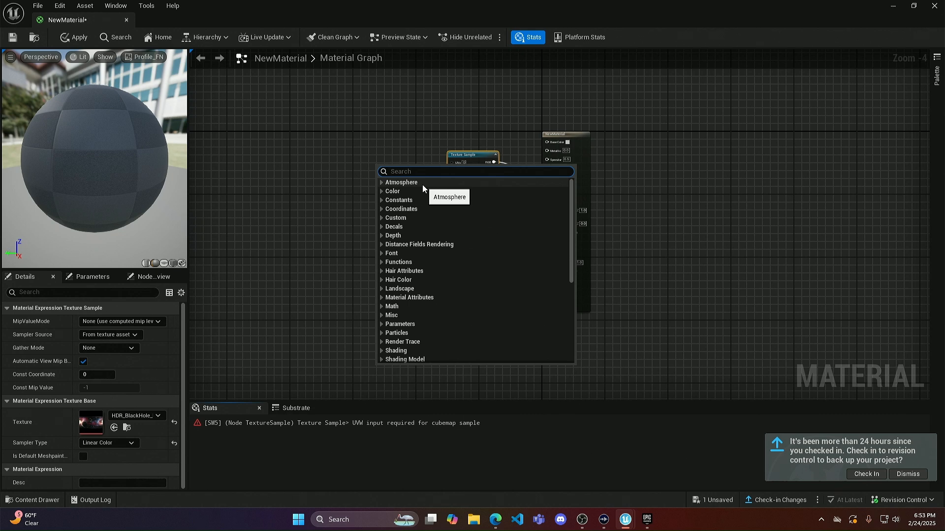
{"action": "type", "text": "refl"}
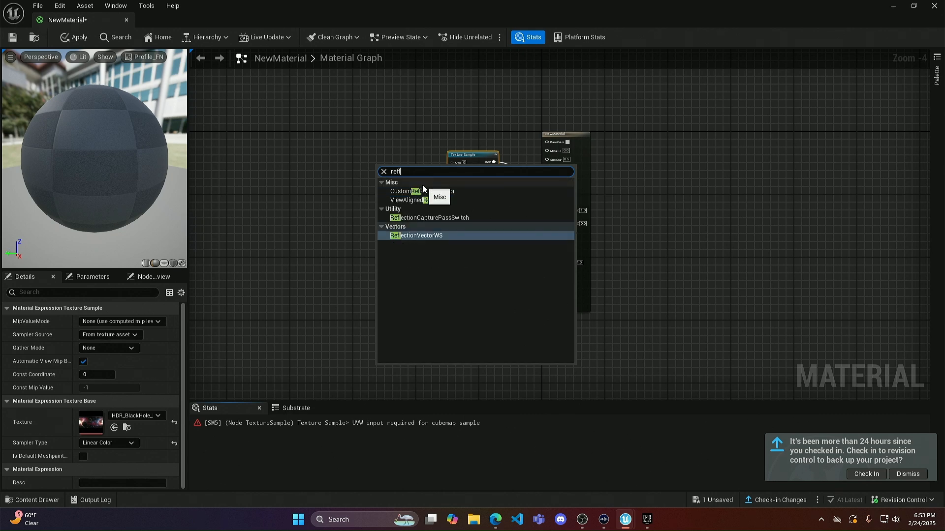
{"action": "left_click", "coordinate": [434, 236]}
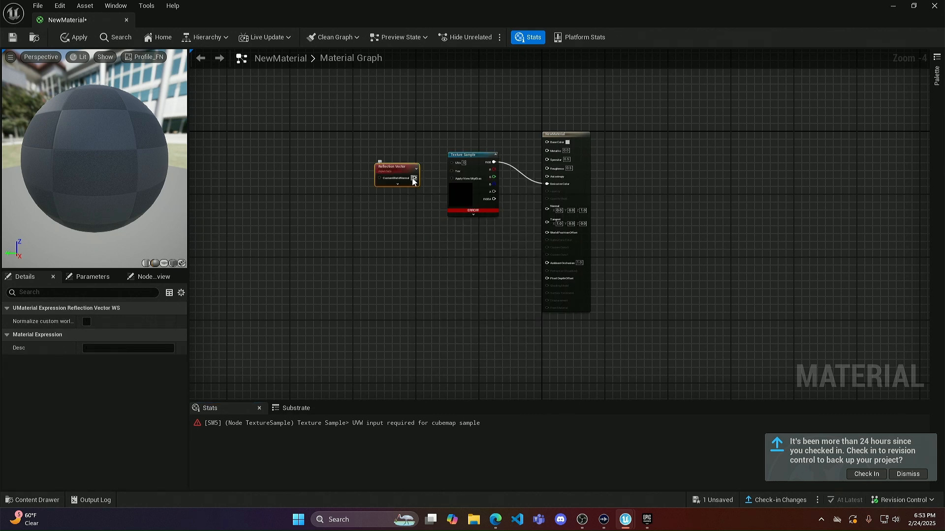
{"action": "left_click_drag", "start_coordinate": [415, 178], "coordinate": [456, 165]}
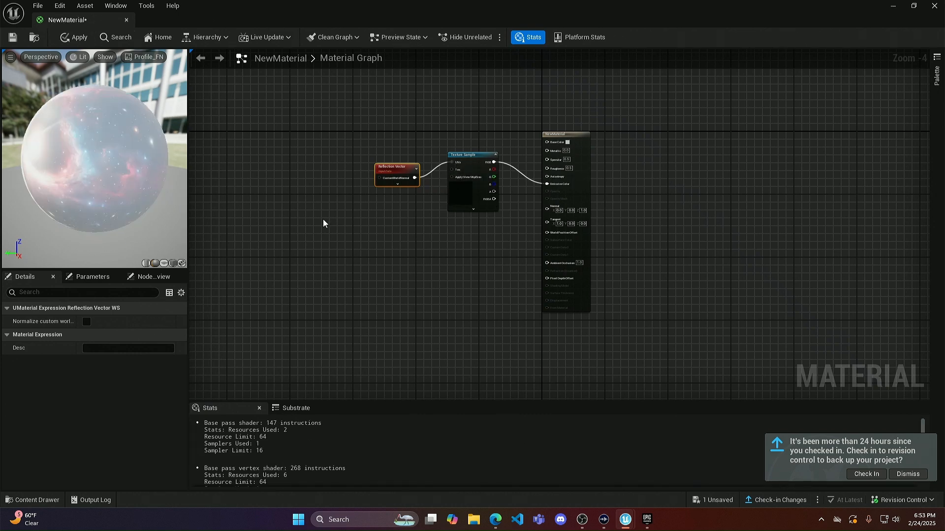
Step: Add a Constant3Vector node and connect its output to the Reflection Vector's CustomWorldNormal input
{"action": "right_click", "coordinate": [365, 220]}
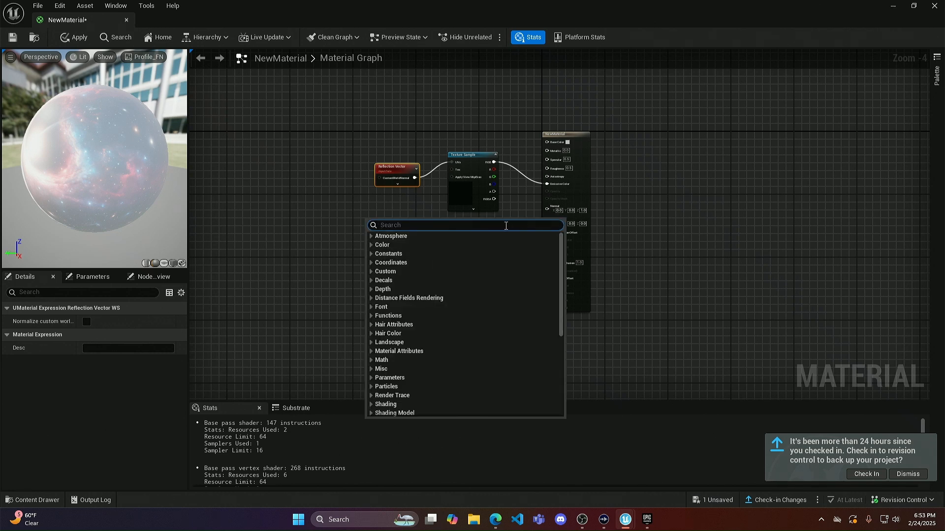
{"action": "type", "text": "vecto"}
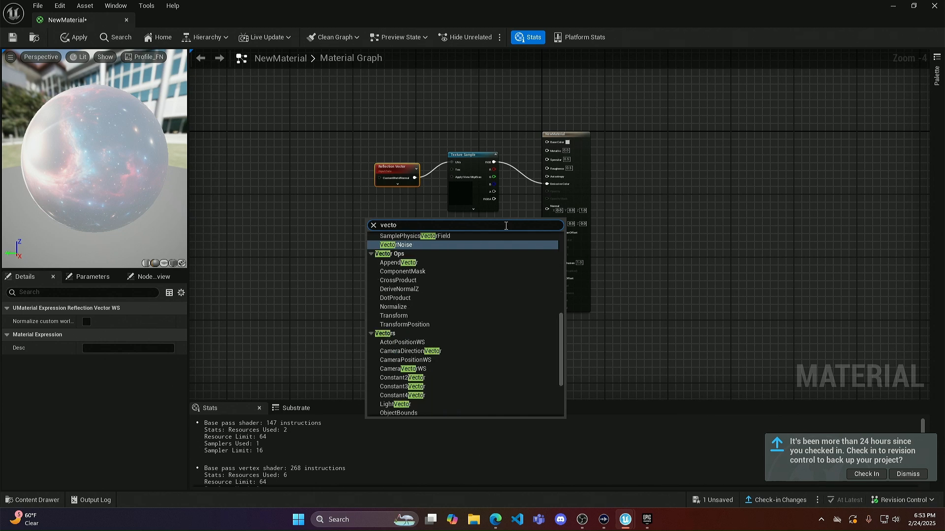
{"action": "left_click", "coordinate": [402, 387]}
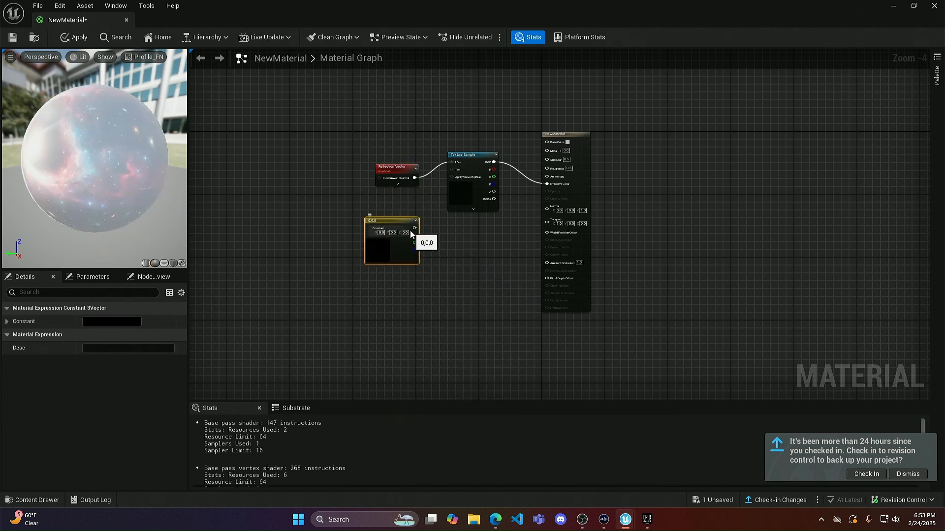
{"action": "left_click_drag", "start_coordinate": [380, 178], "coordinate": [415, 228]}
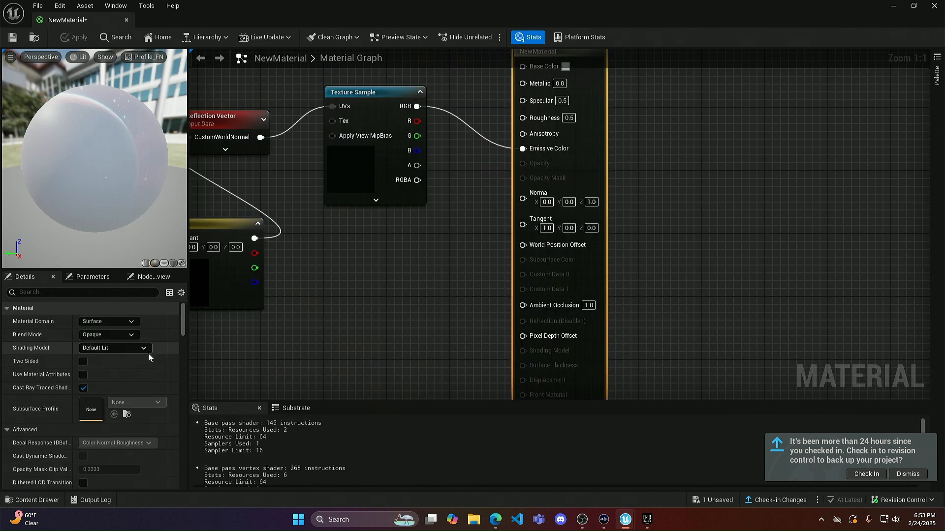
Step: Set the material's shading model to Unlit, save the material and close its editor
{"action": "left_click", "coordinate": [140, 350]}
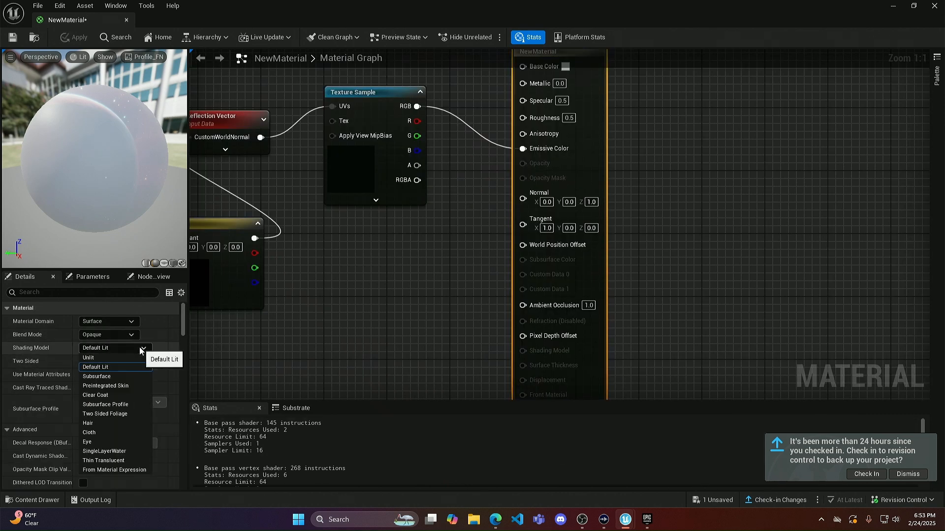
{"action": "left_click", "coordinate": [95, 359]}
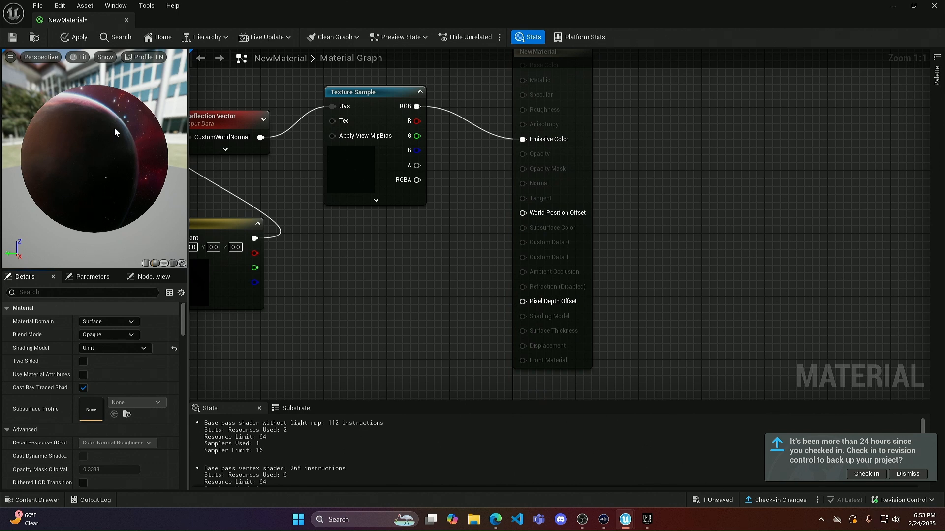
{"action": "left_click", "coordinate": [12, 37]}
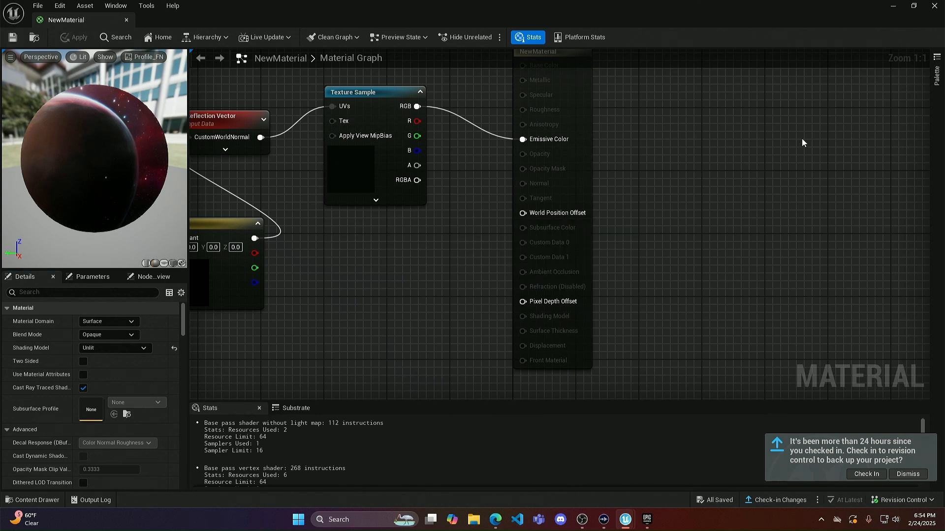
{"action": "left_click", "coordinate": [935, 6]}
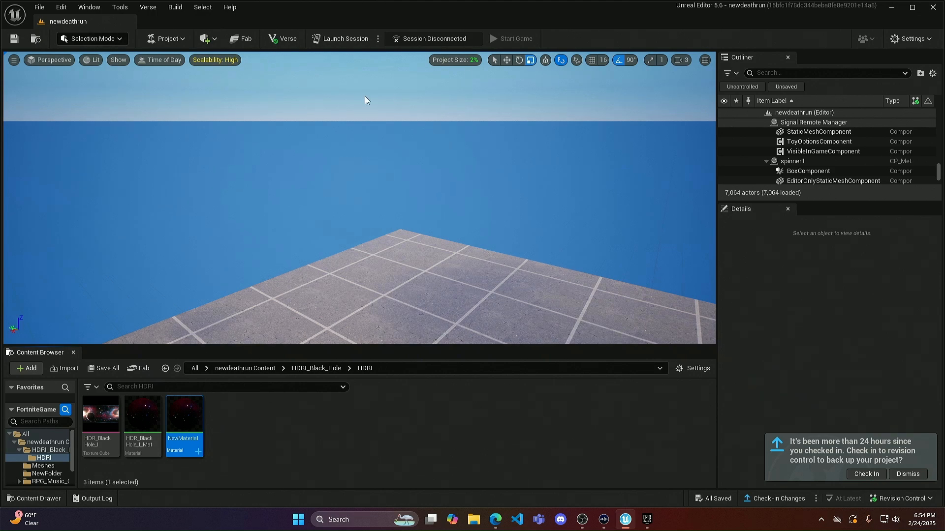
Step: Select Box2, the flat box showing the black hole material, and move it along X to about 2546.8
{"action": "key", "text": "w"}
{"action": "right_click_drag", "start_coordinate": [359, 198], "coordinate": [182, 239]}
{"action": "key", "text": "w"}
{"action": "key", "text": "w"}
{"action": "key", "text": "q"}
{"action": "left_click", "coordinate": [182, 238]}
{"action": "key", "text": "f"}
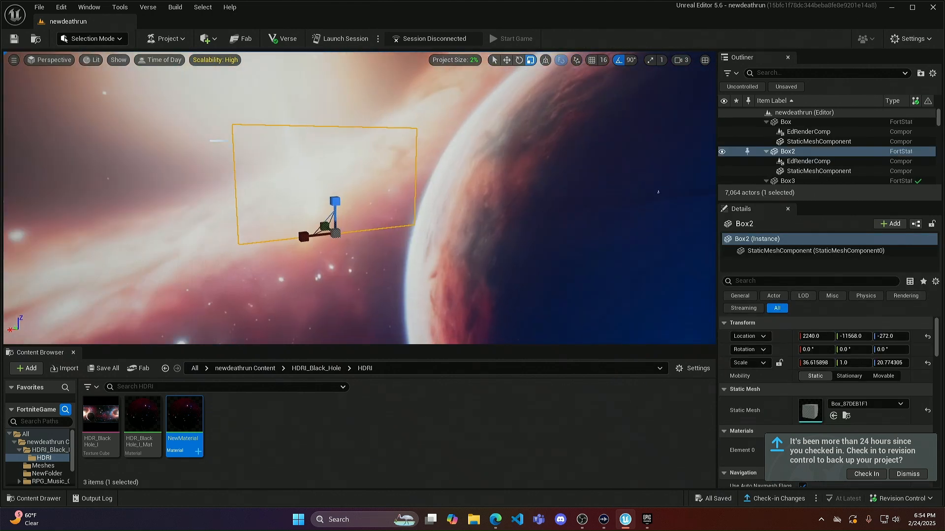
{"action": "left_click", "coordinate": [507, 60]}
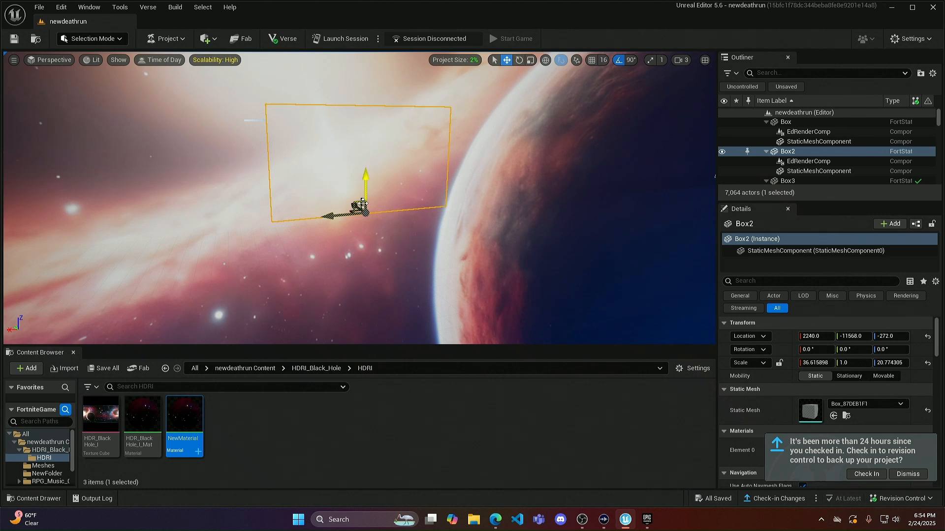
{"action": "left_click_drag", "start_coordinate": [271, 220], "coordinate": [327, 215]}
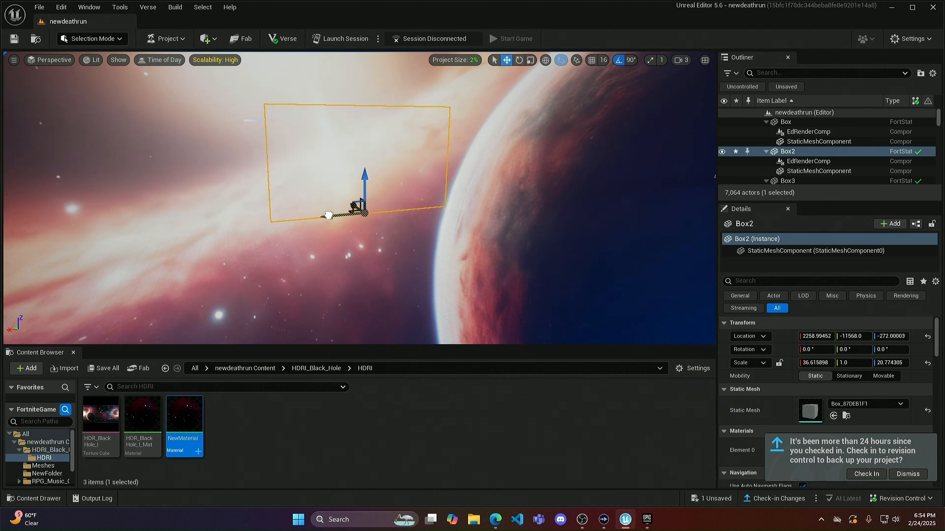
{"action": "key", "text": "d"}
{"action": "right_click_drag", "start_coordinate": [280, 187], "coordinate": [177, 176]}
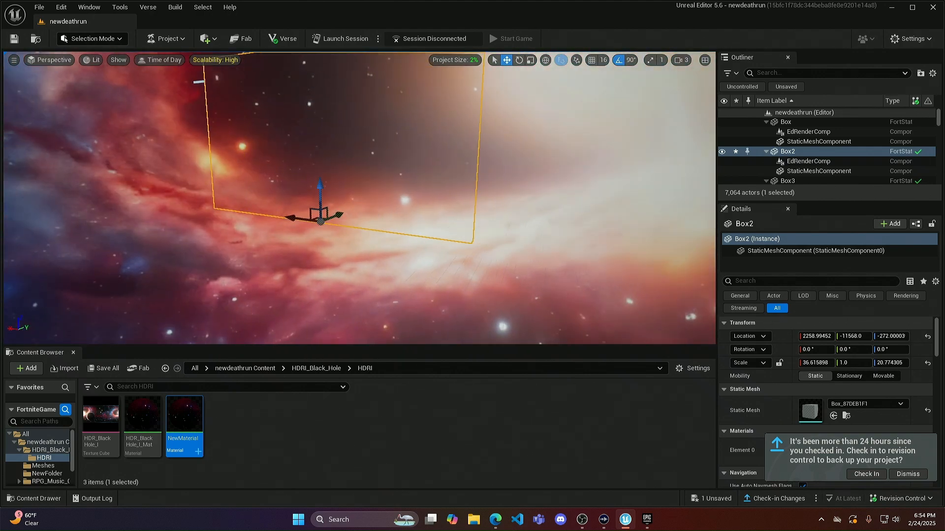
{"action": "left_click_drag", "start_coordinate": [290, 215], "coordinate": [271, 211]}
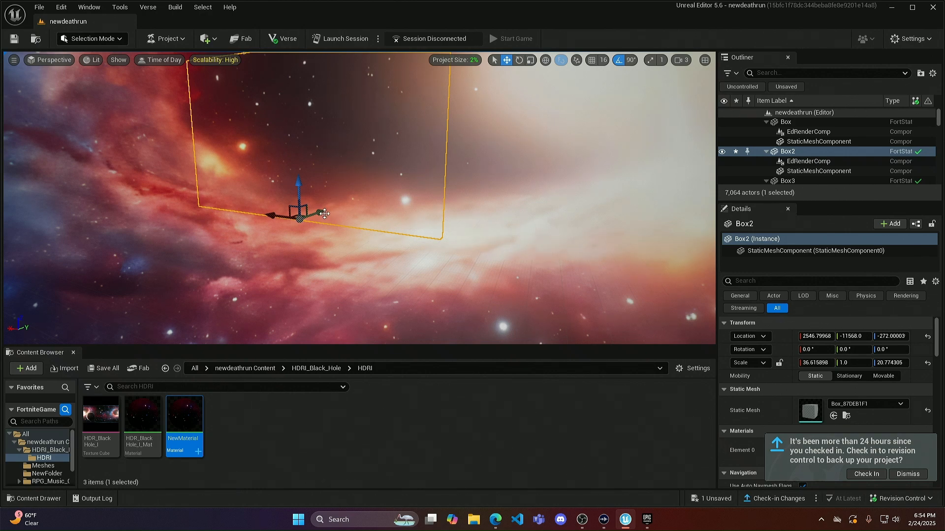
Step: Try to move Box2 along Y to about 24060, and undo the move
{"action": "left_click_drag", "start_coordinate": [321, 213], "coordinate": [518, 112]}
{"action": "mouse_move", "coordinate": [449, 127]}
{"action": "right_mouse_down"}
{"action": "mouse_move", "coordinate": [511, 88]}
{"action": "mouse_move", "coordinate": [522, 99]}
{"action": "mouse_move", "coordinate": [492, 98]}
{"action": "mouse_move", "coordinate": [520, 101]}
{"action": "mouse_move", "coordinate": [512, 79]}
{"action": "mouse_move", "coordinate": [521, 79]}
{"action": "mouse_move", "coordinate": [443, 80]}
{"action": "mouse_move", "coordinate": [531, 72]}
{"action": "mouse_move", "coordinate": [423, 86]}
{"action": "mouse_move", "coordinate": [403, 67]}
{"action": "mouse_move", "coordinate": [438, 65]}
{"action": "mouse_move", "coordinate": [408, 70]}
{"action": "mouse_move", "coordinate": [433, 142]}
{"action": "mouse_move", "coordinate": [449, 129]}
{"action": "right_mouse_up"}
{"action": "key", "text": "w"}
{"action": "key", "text": "w"}
{"action": "scroll", "coordinate": [359, 198], "scroll_direction": "up", "scroll_amount": 5}
{"action": "key", "text": "w"}
{"action": "key", "text": "d"}
{"action": "key", "text": "a"}
{"action": "key", "text": "d"}
{"action": "key", "text": "d"}
{"action": "key", "text": "s"}
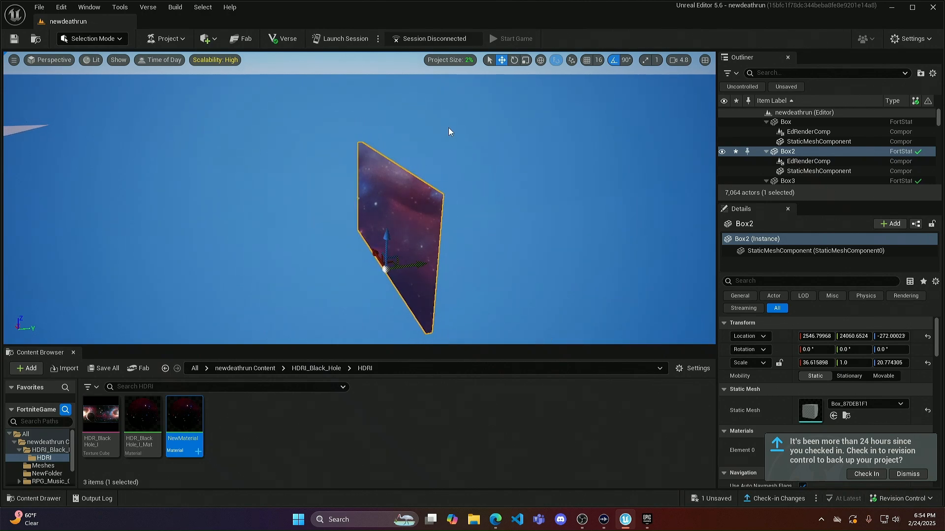
{"action": "key", "text": "ctrl+z"}
Step: Create a sphere of radius 50 in Modeling mode and place it on the tiled floor near the purple wall
{"action": "right_click_drag", "start_coordinate": [368, 118], "coordinate": [158, 123]}
{"action": "key", "text": "w"}
{"action": "key", "text": "w"}
{"action": "key", "text": "w"}
{"action": "key", "text": "w"}
{"action": "right_click_drag", "start_coordinate": [355, 162], "coordinate": [297, 117]}
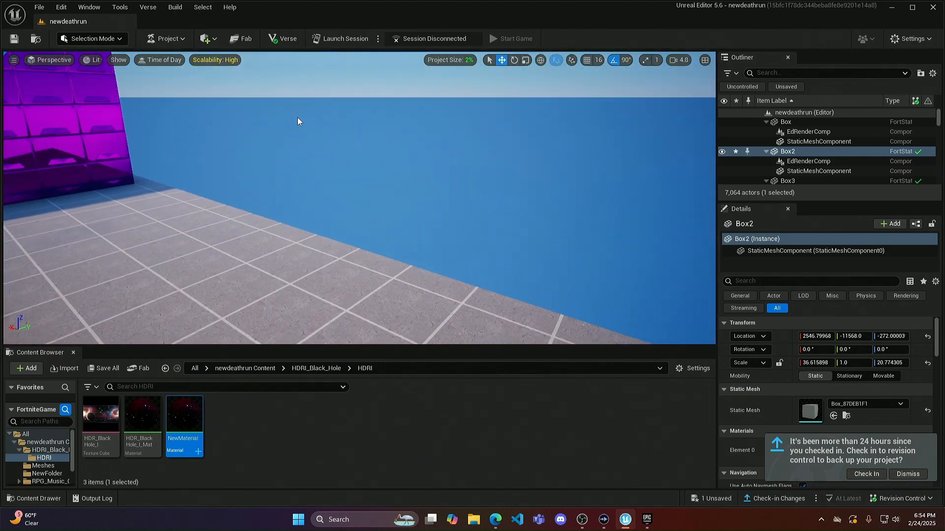
{"action": "left_click", "coordinate": [113, 39]}
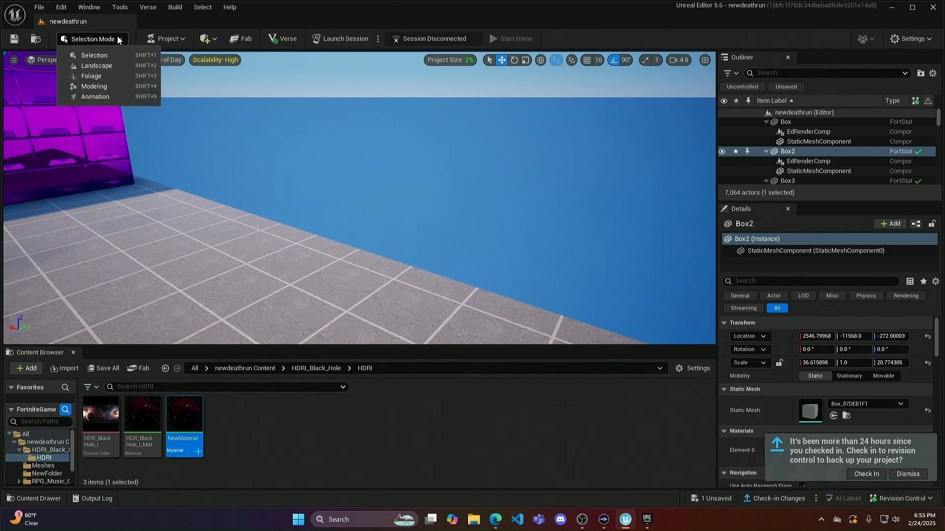
{"action": "left_click", "coordinate": [88, 87]}
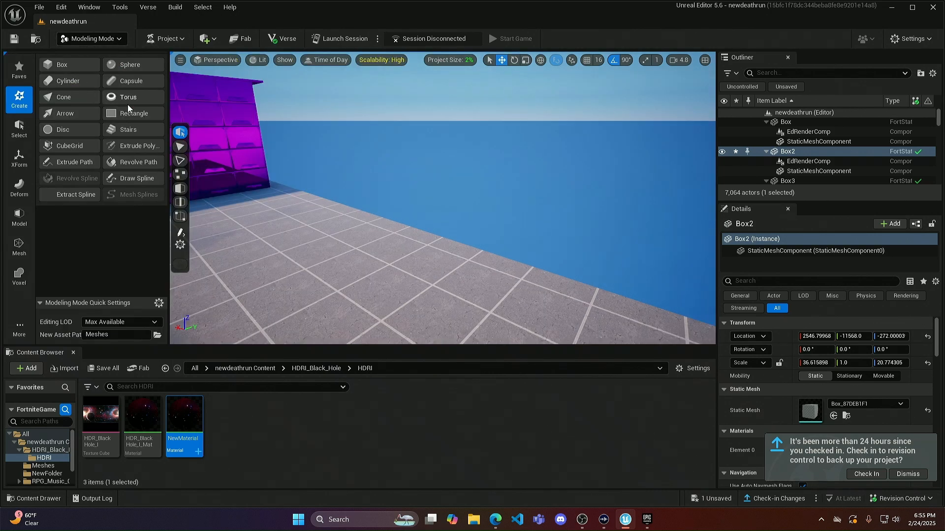
{"action": "left_click", "coordinate": [132, 64]}
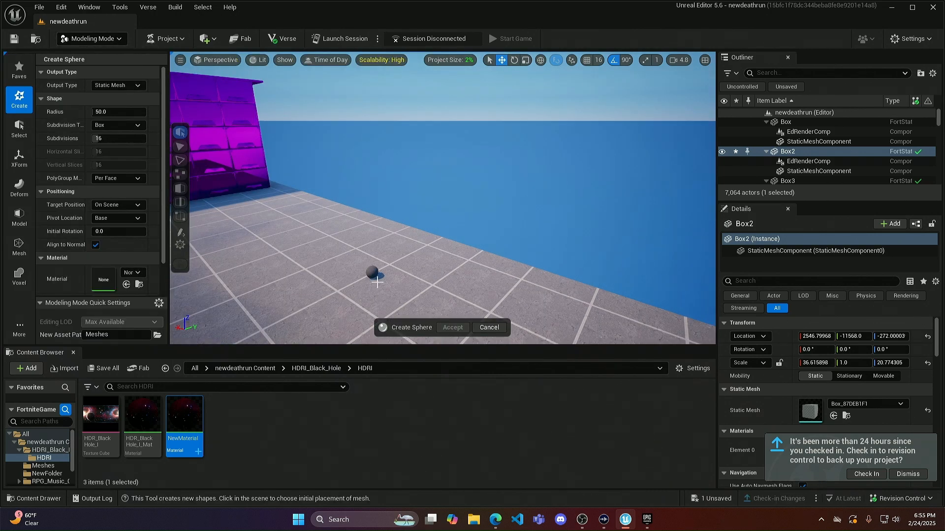
{"action": "left_click", "coordinate": [431, 288]}
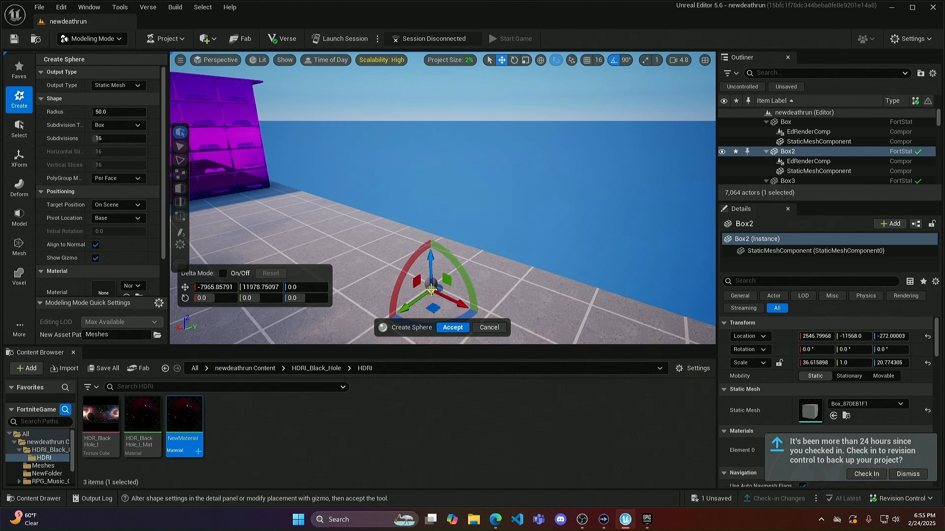
{"action": "left_click", "coordinate": [453, 328]}
Step: Return to Selection mode and scale the sphere uniformly to about 22.35
{"action": "left_click", "coordinate": [95, 39]}
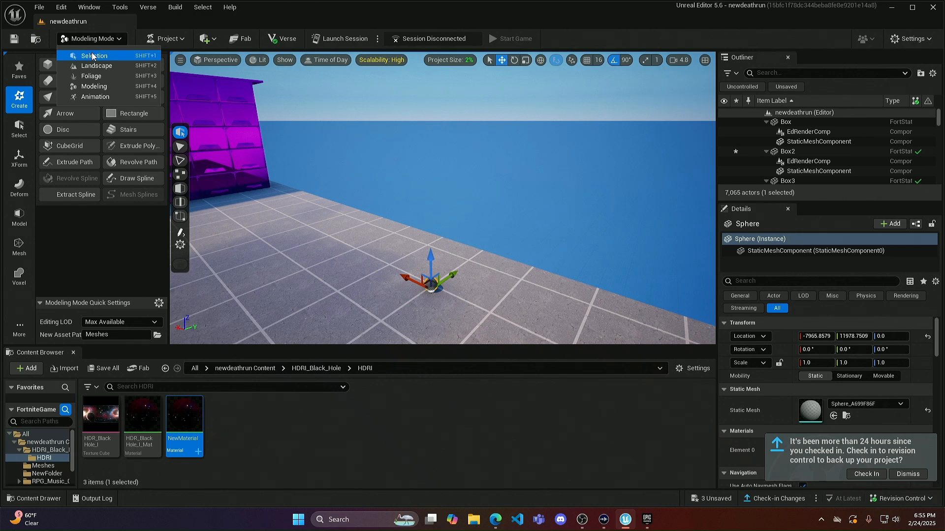
{"action": "left_click", "coordinate": [93, 55]}
{"action": "left_click", "coordinate": [526, 61]}
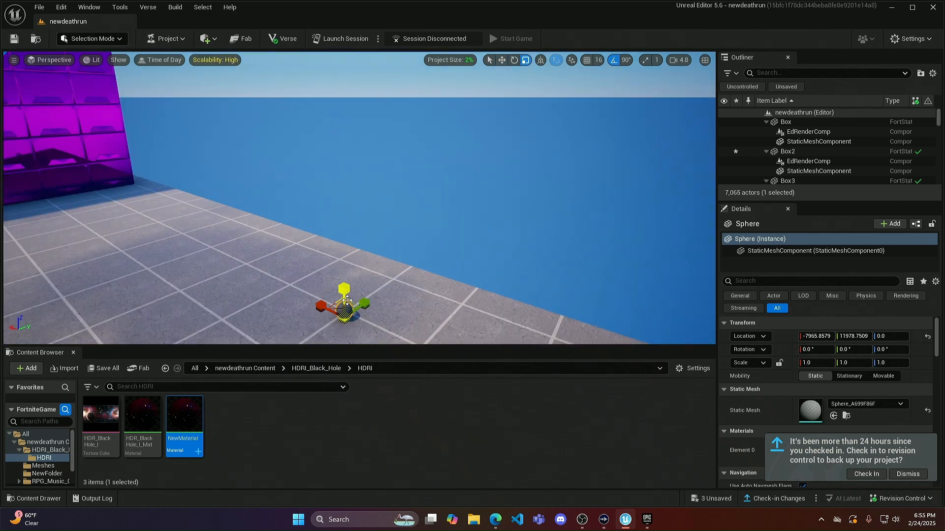
{"action": "left_click_drag", "start_coordinate": [344, 317], "coordinate": [445, 225]}
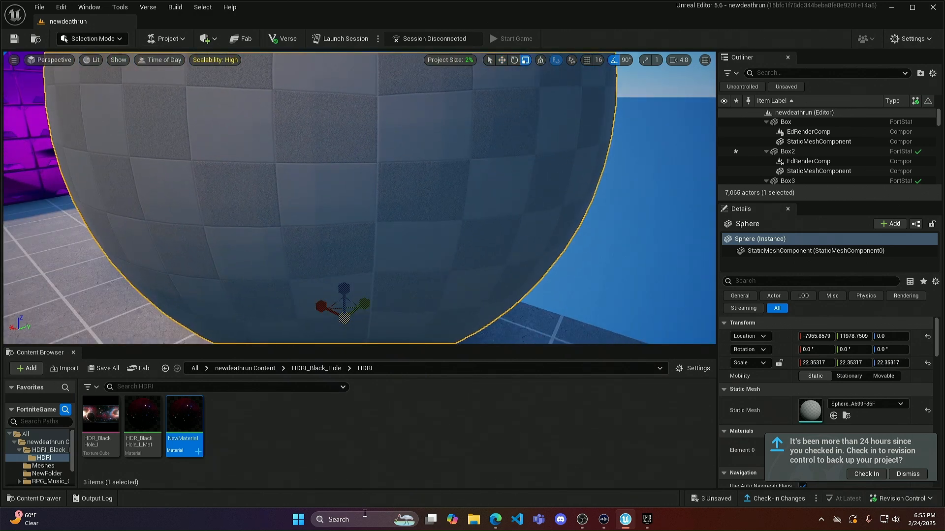
Step: Apply NewMaterial to the sphere and inspect how the sky texture wraps around it
{"action": "left_click_drag", "start_coordinate": [185, 419], "coordinate": [291, 204]}
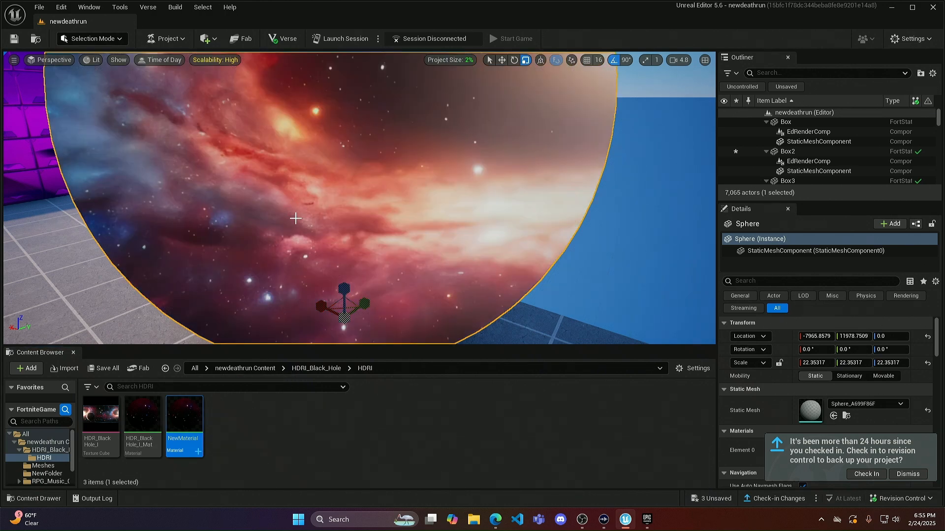
{"action": "right_click_drag", "start_coordinate": [326, 175], "coordinate": [473, 200]}
{"action": "key", "text": "w"}
{"action": "key", "text": "a"}
{"action": "key", "text": "w"}
{"action": "key", "text": "s"}
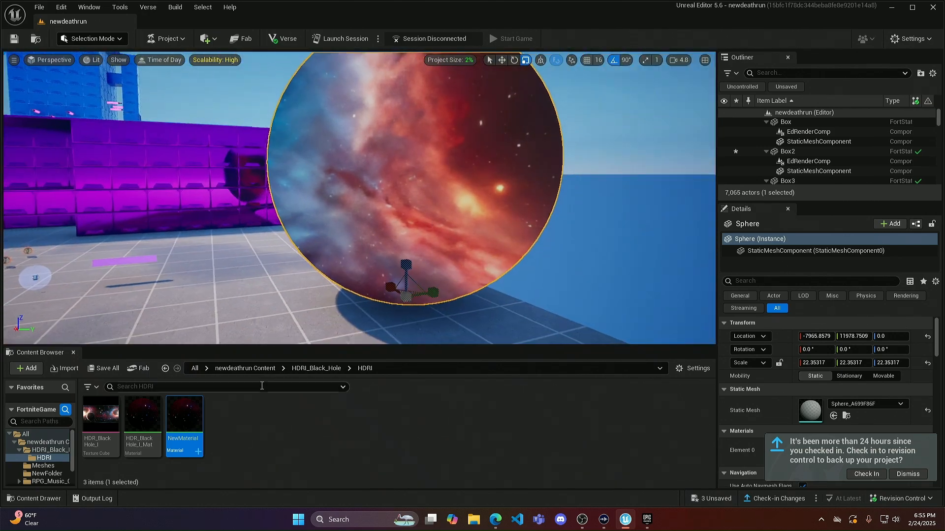
Step: Make NewMaterial two-sided, save it and close the material editor
{"action": "double_click", "coordinate": [184, 405]}
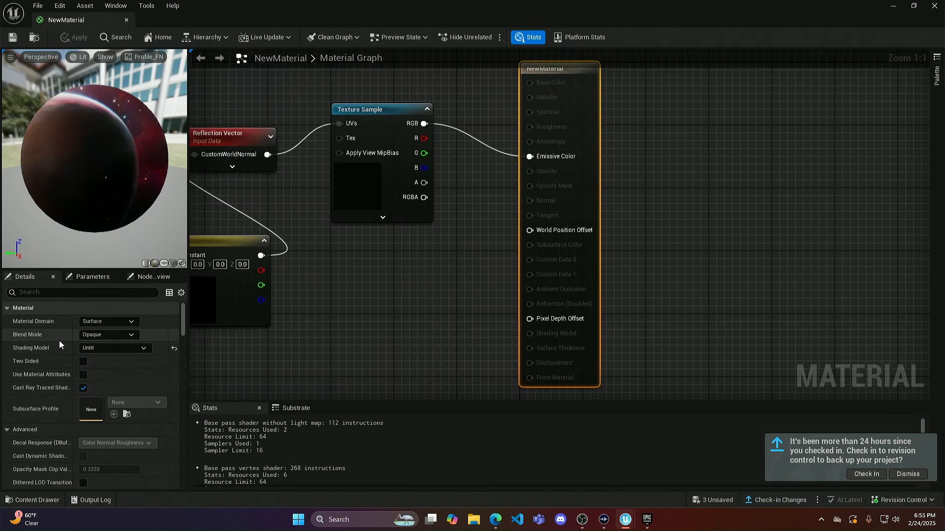
{"action": "left_click", "coordinate": [83, 361]}
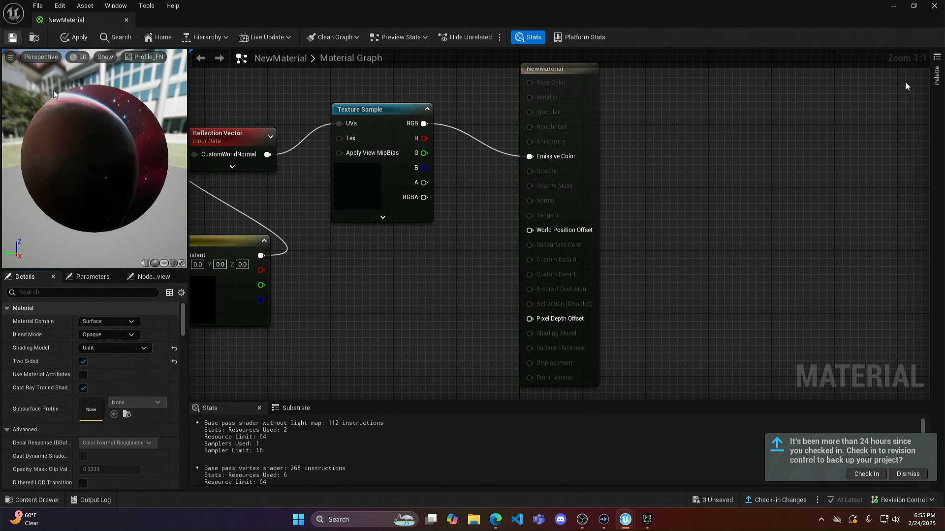
{"action": "key", "text": "ctrl+s"}
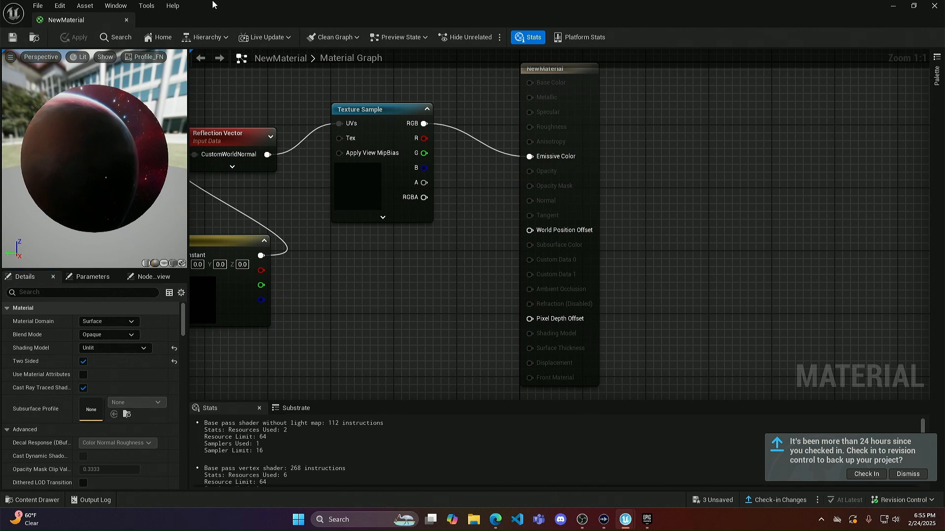
{"action": "left_click", "coordinate": [932, 7]}
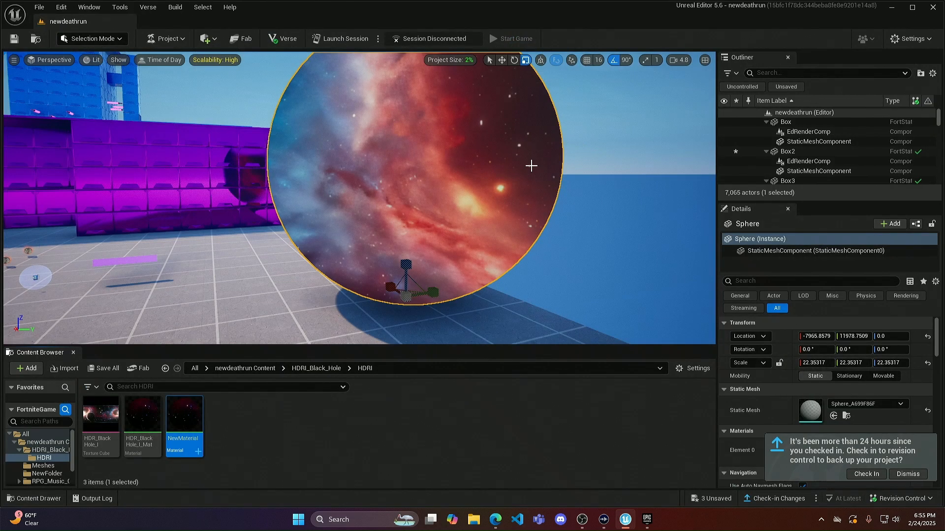
Step: Scale the sphere uniformly to about 44.85 and inspect the sky material on it
{"action": "right_click_drag", "start_coordinate": [440, 276], "coordinate": [477, 277]}
{"action": "left_click_drag", "start_coordinate": [406, 295], "coordinate": [460, 215]}
{"action": "key", "text": "w"}
{"action": "right_click_drag", "start_coordinate": [460, 215], "coordinate": [148, 206]}
{"action": "key", "text": "w"}
{"action": "scroll", "coordinate": [394, 246], "scroll_direction": "down", "scroll_amount": 2}
{"action": "key", "text": "w"}
{"action": "key", "text": "s"}
{"action": "key", "text": "w"}
{"action": "right_click_drag", "start_coordinate": [467, 195], "coordinate": [466, 195]}
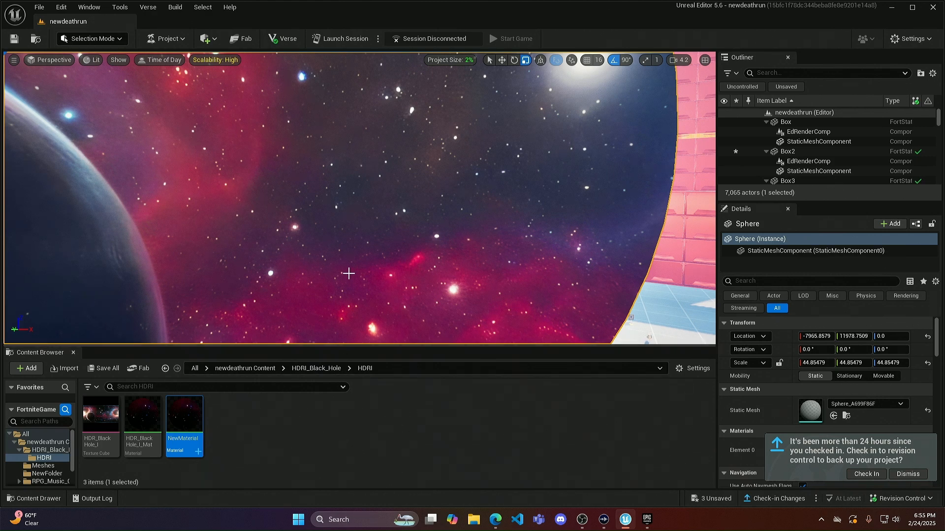
Step: Reopen NewMaterial, find the Is Sky property and enable it
{"action": "double_click", "coordinate": [181, 412]}
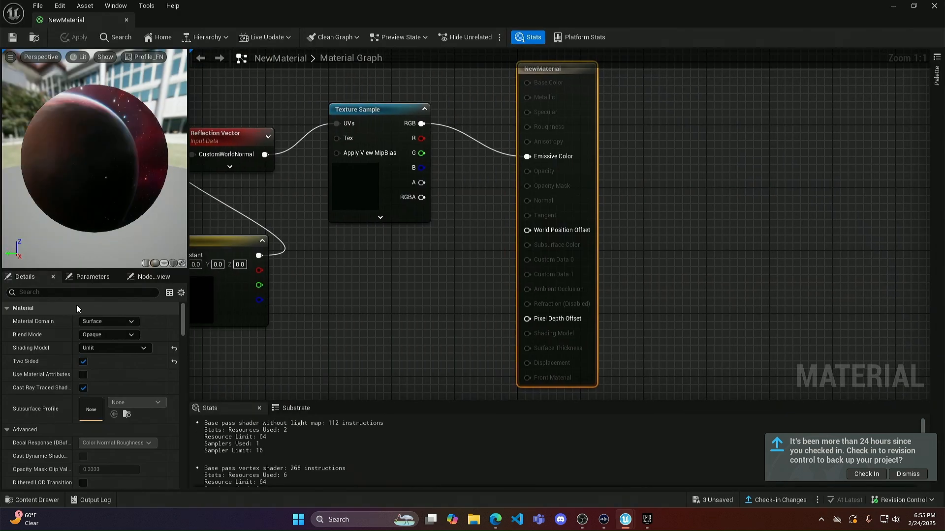
{"action": "left_click", "coordinate": [83, 293]}
{"action": "type", "text": "is"}
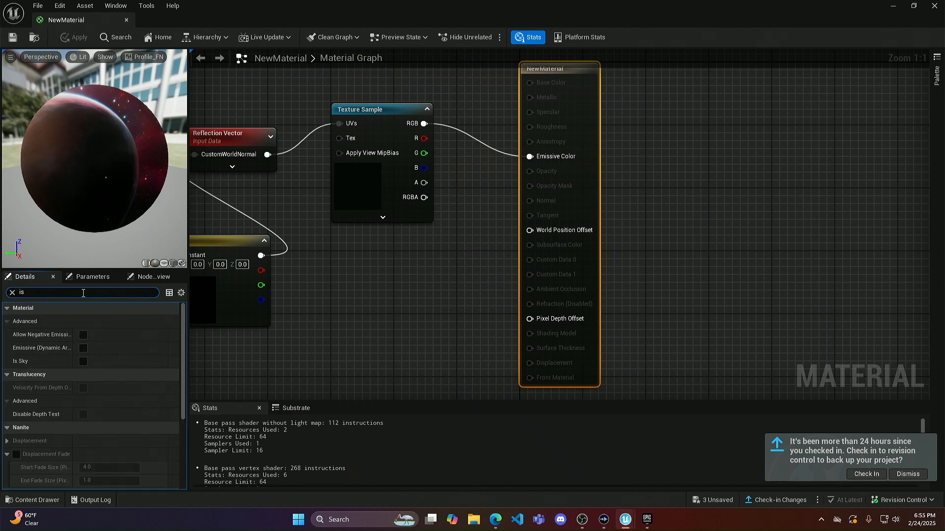
{"action": "type", "text": " k"}
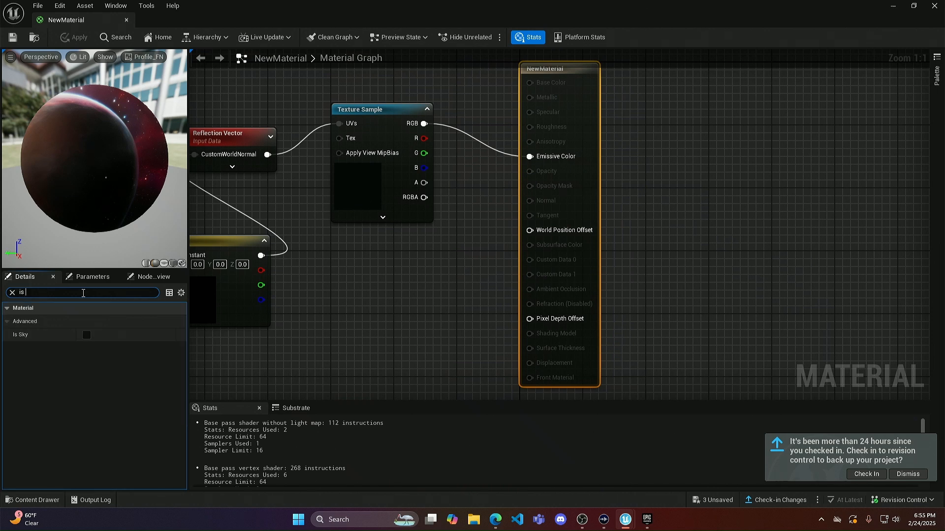
{"action": "type", "text": "sky"}
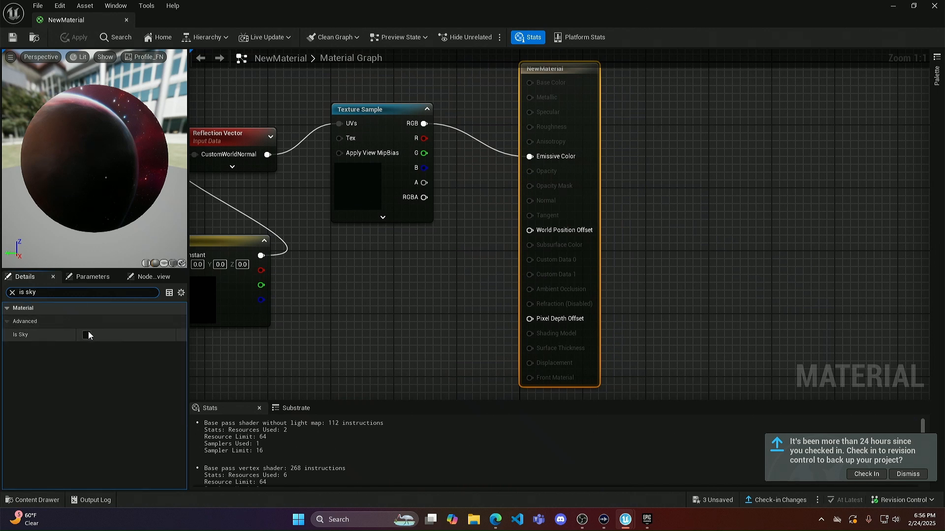
{"action": "left_click", "coordinate": [87, 335]}
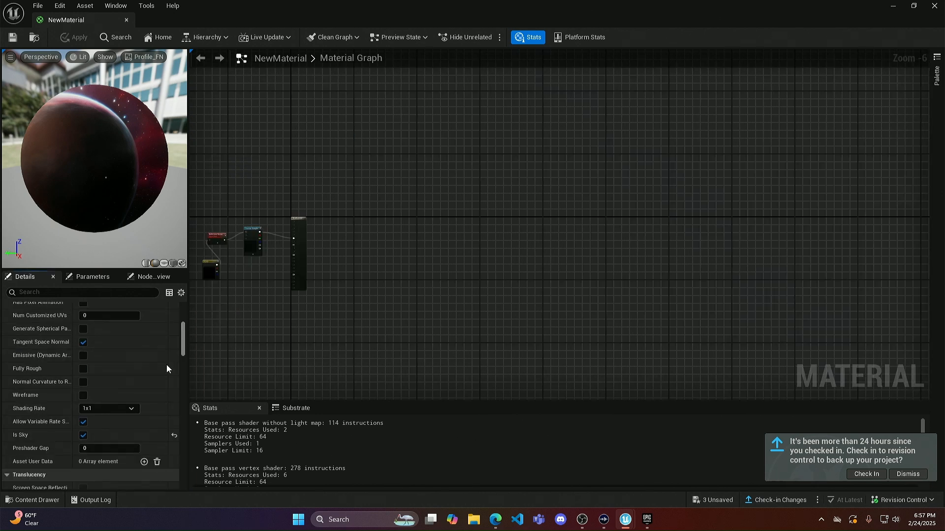
Step: Find the material's Is Sky property again, read its description and clear the property search
{"action": "scroll", "coordinate": [123, 346], "scroll_direction": "down", "scroll_amount": 3}
{"action": "scroll", "coordinate": [126, 332], "scroll_direction": "down", "scroll_amount": 4}
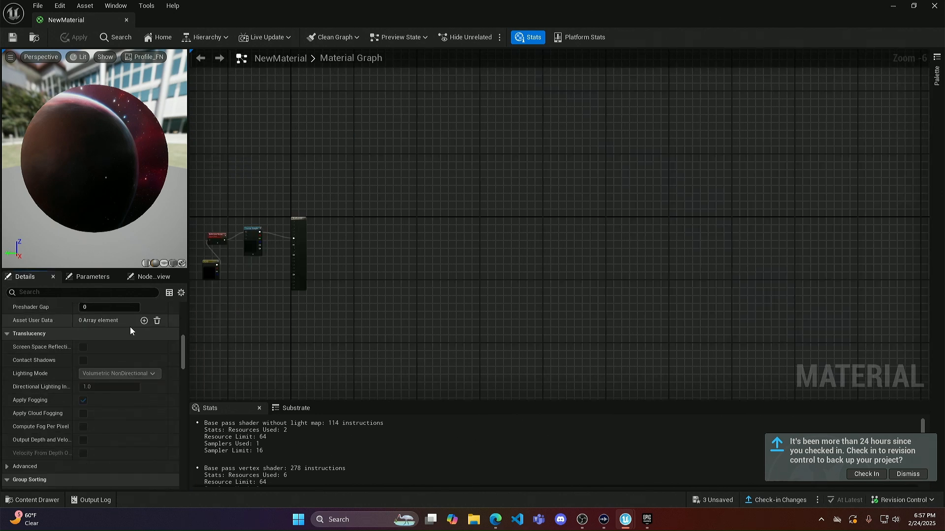
{"action": "left_click", "coordinate": [97, 295]}
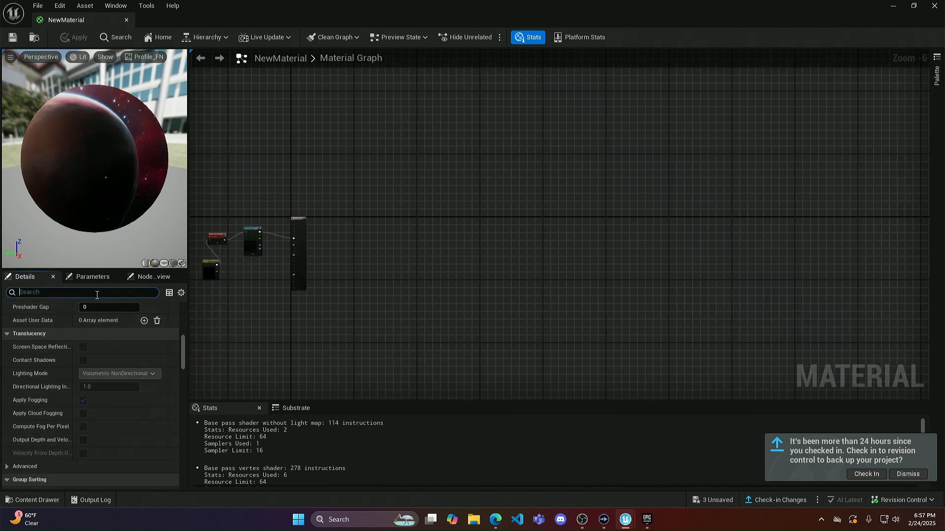
{"action": "type", "text": "is "}
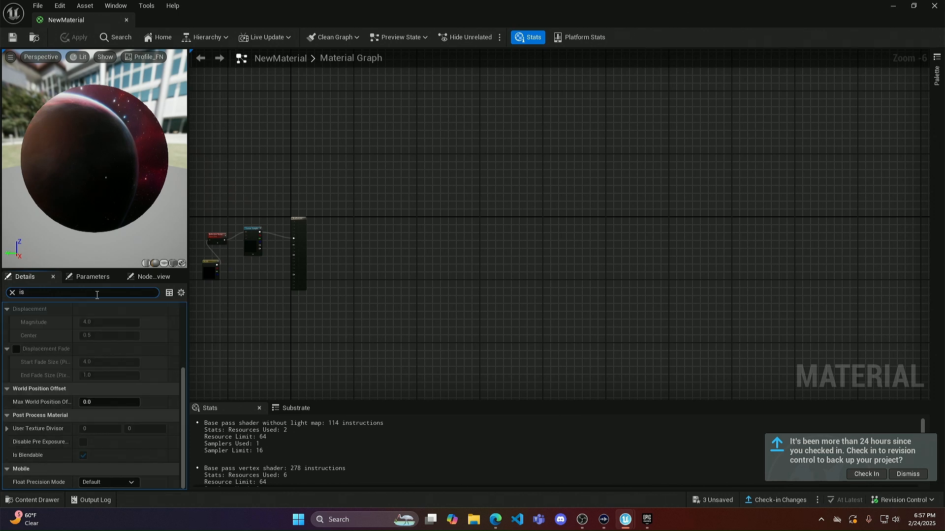
{"action": "type", "text": "sky"}
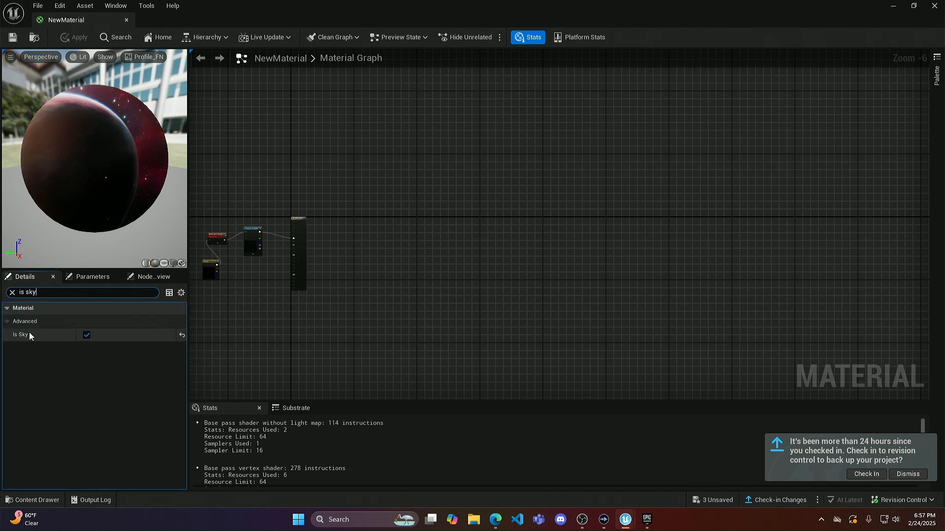
{"action": "mouse_move", "coordinate": [26, 335]}
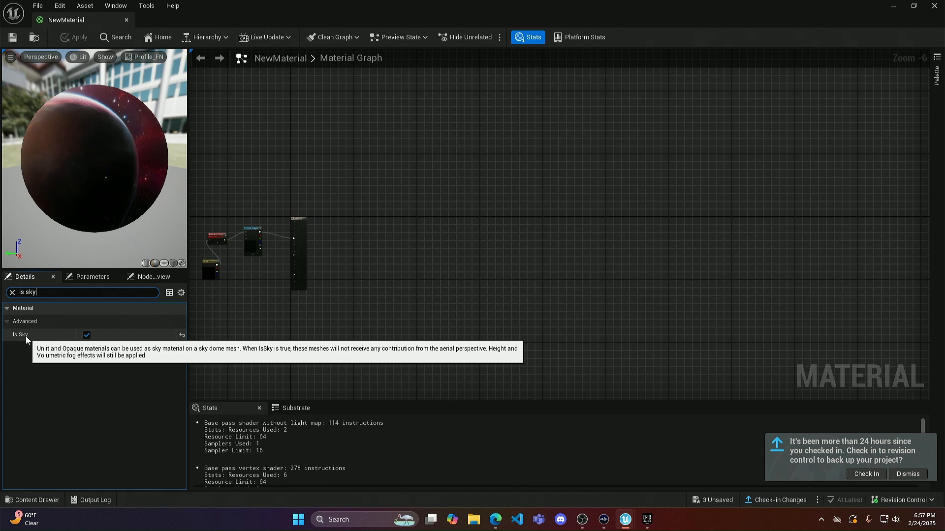
{"action": "left_click", "coordinate": [11, 293]}
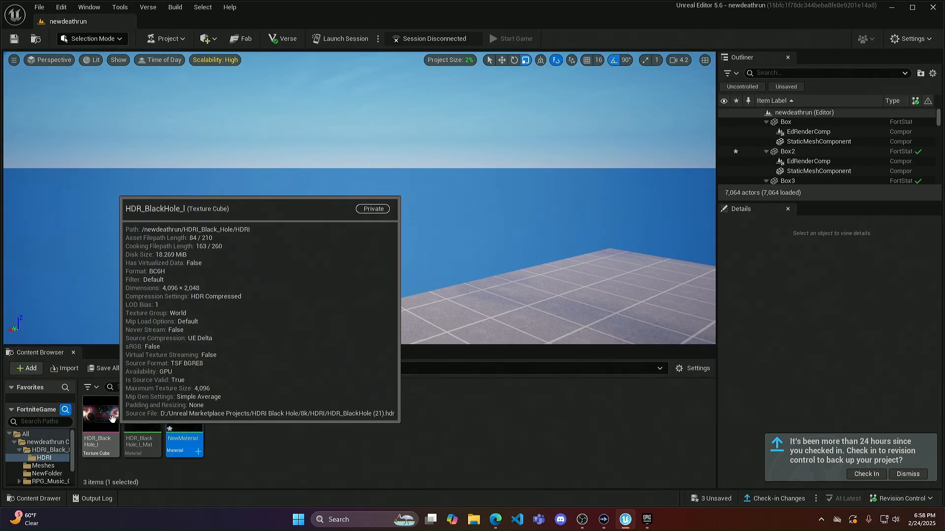
Step: Open the HDR_BlackHole_I texture cube, review its compression settings and options, and close the texture editor
{"action": "double_click", "coordinate": [113, 419]}
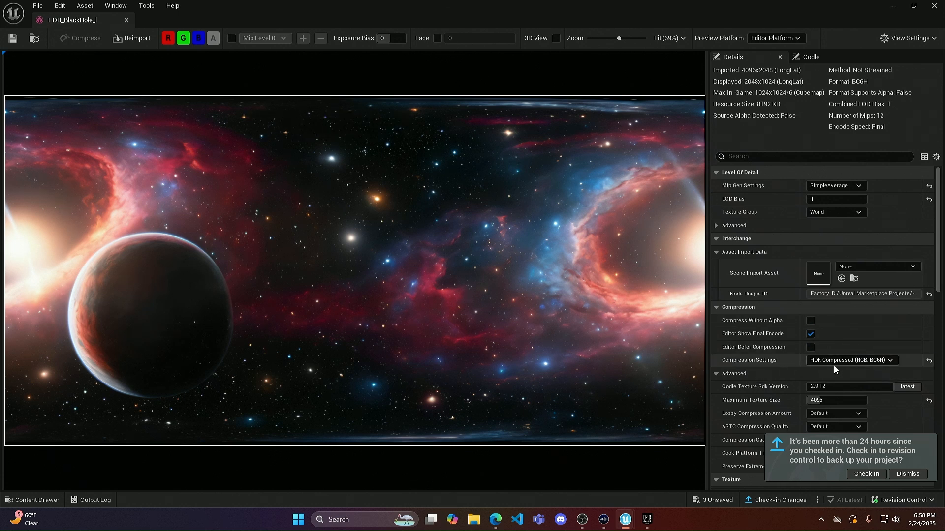
{"action": "left_click", "coordinate": [876, 361]}
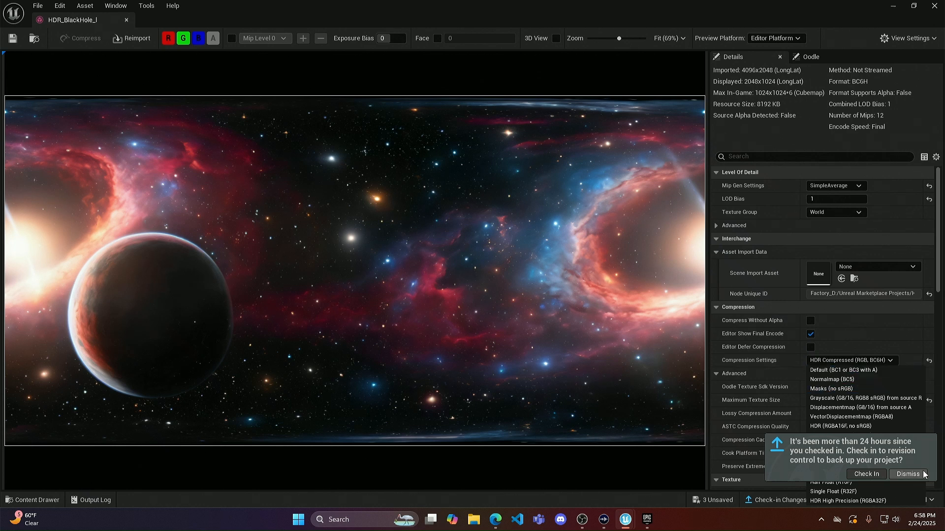
{"action": "left_click", "coordinate": [845, 363]}
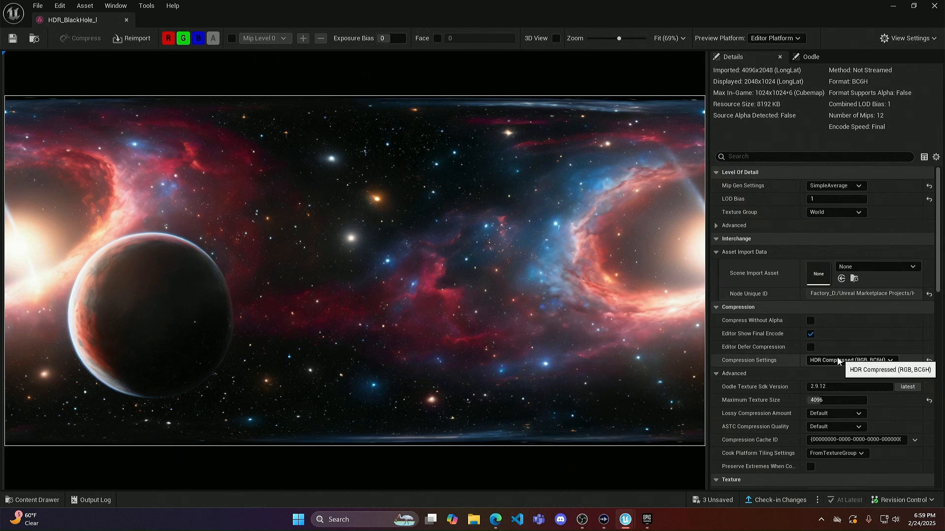
{"action": "left_click", "coordinate": [934, 5]}
{"action": "double_click", "coordinate": [101, 414]}
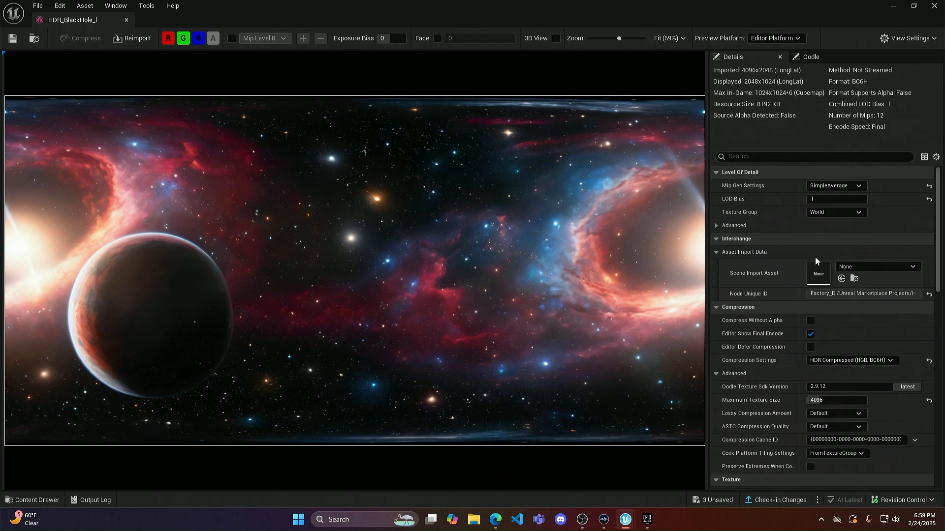
{"action": "left_click", "coordinate": [933, 6]}
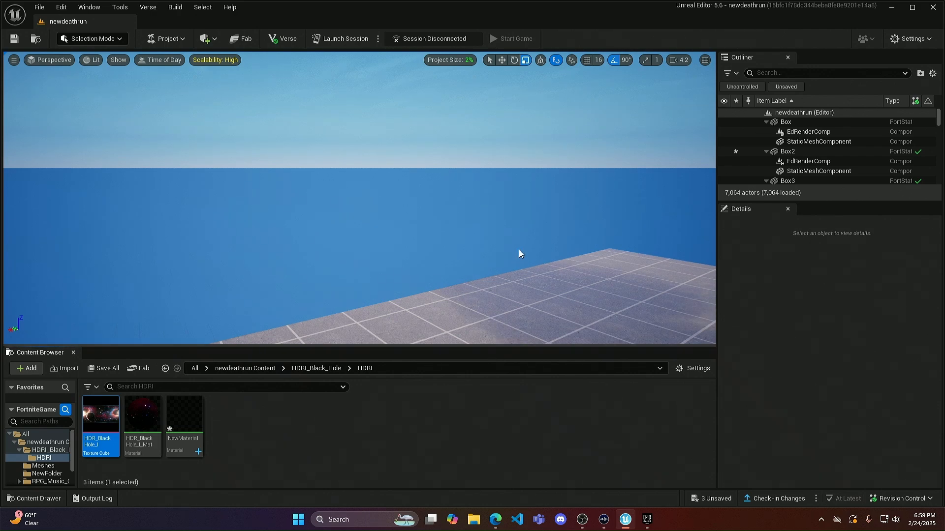
Step: Look over the deathrun level's blue, green and red block buildings and the surrounding floor
{"action": "right_click_drag", "start_coordinate": [520, 249], "coordinate": [49, 222]}
{"action": "key", "text": "w"}
{"action": "scroll", "coordinate": [394, 261], "scroll_direction": "up", "scroll_amount": 3}
{"action": "key", "text": "w"}
{"action": "key", "text": "w"}
{"action": "key", "text": "w"}
{"action": "right_click_drag", "start_coordinate": [359, 197], "coordinate": [553, 292]}
{"action": "key", "text": "w"}
{"action": "key", "text": "w"}
{"action": "key", "text": "w"}
{"action": "key", "text": "s"}
{"action": "key", "text": "w"}
{"action": "key", "text": "w"}
{"action": "key", "text": "w"}
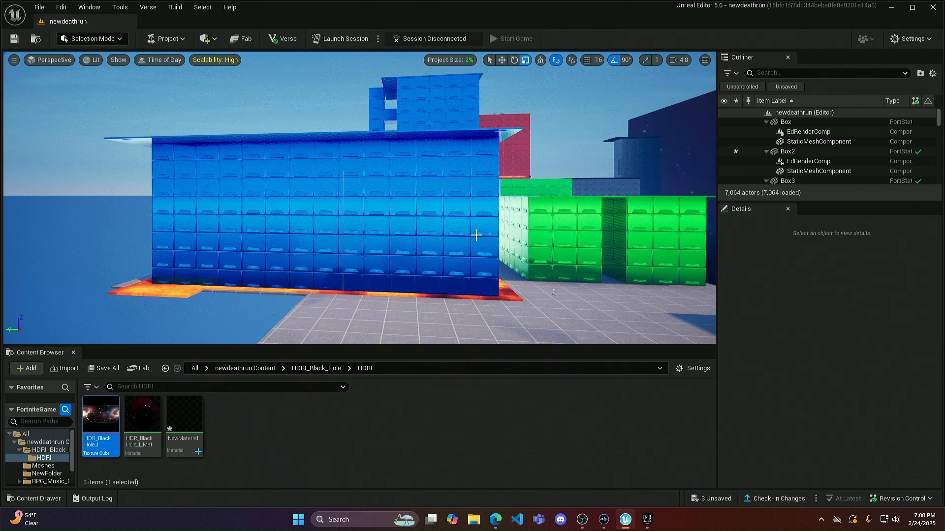